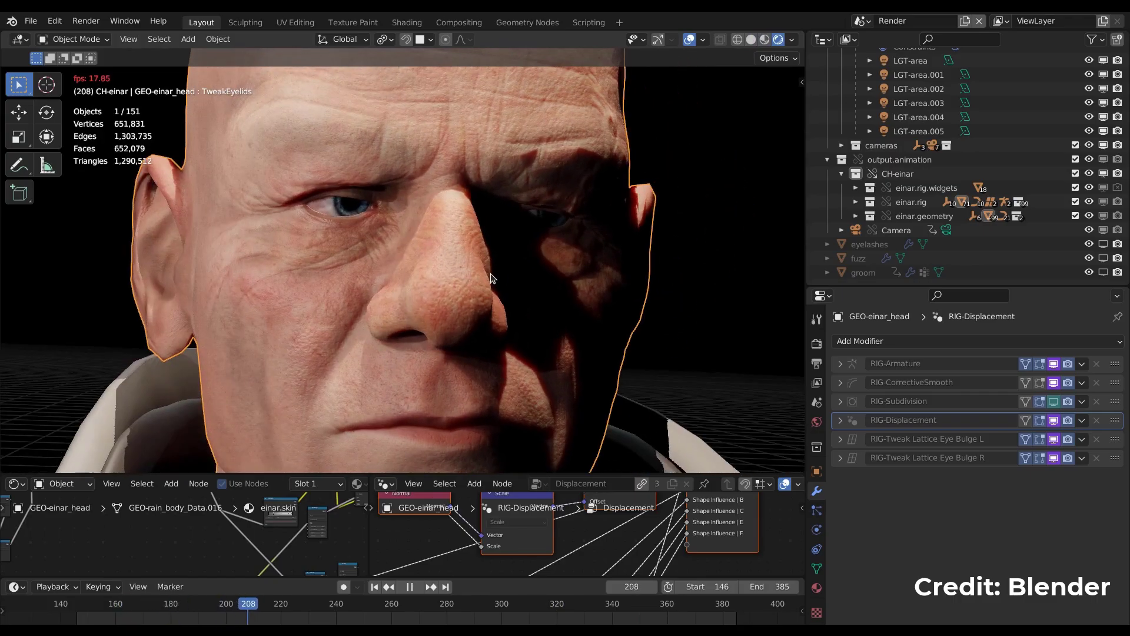
# - Stop the animation and show the eyelashes and groom objects in the viewport, leaving the fuzz object hidden
pyautogui.press('space')
pyautogui.click(1103, 243)
pyautogui.click(1103, 258)
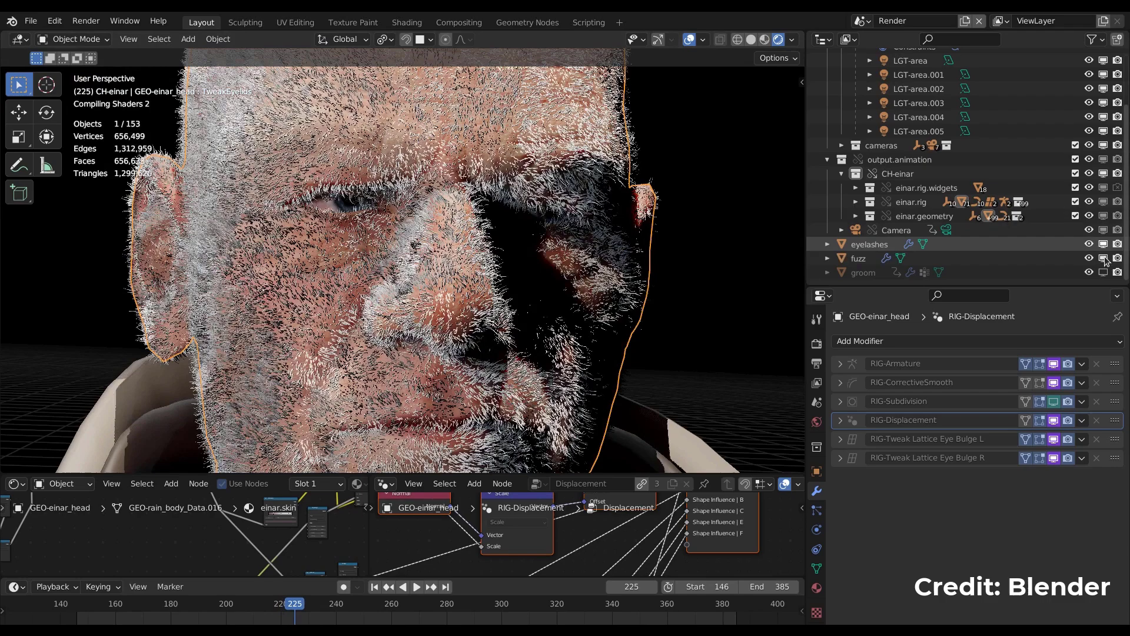
pyautogui.click(1103, 258)
pyautogui.click(1103, 272)
# - Play the animation from about frame 200 and examine the eyelashes and eyebrow hair close up
pyautogui.moveTo(589, 247); pyautogui.dragTo(271, 235, button='middle')
pyautogui.scroll(5, 340, 225)
pyautogui.click(222, 619)
pyautogui.press('space')
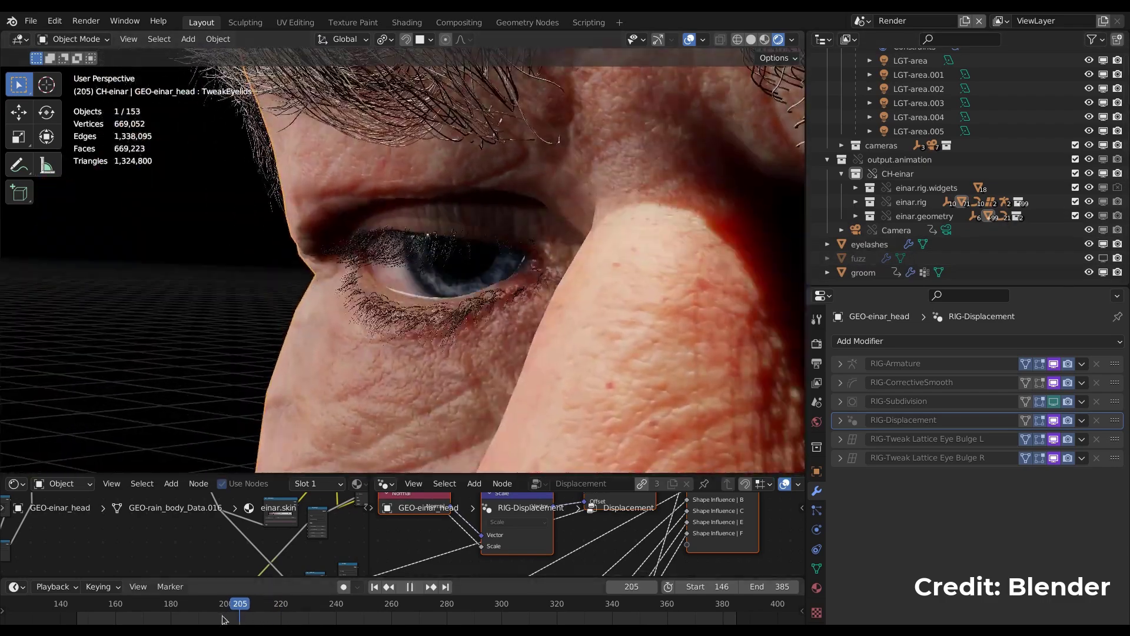
pyautogui.scroll(-5, 611, 316)
pyautogui.moveTo(611, 316); pyautogui.dragTo(564, 321, button='middle')
pyautogui.press('space')
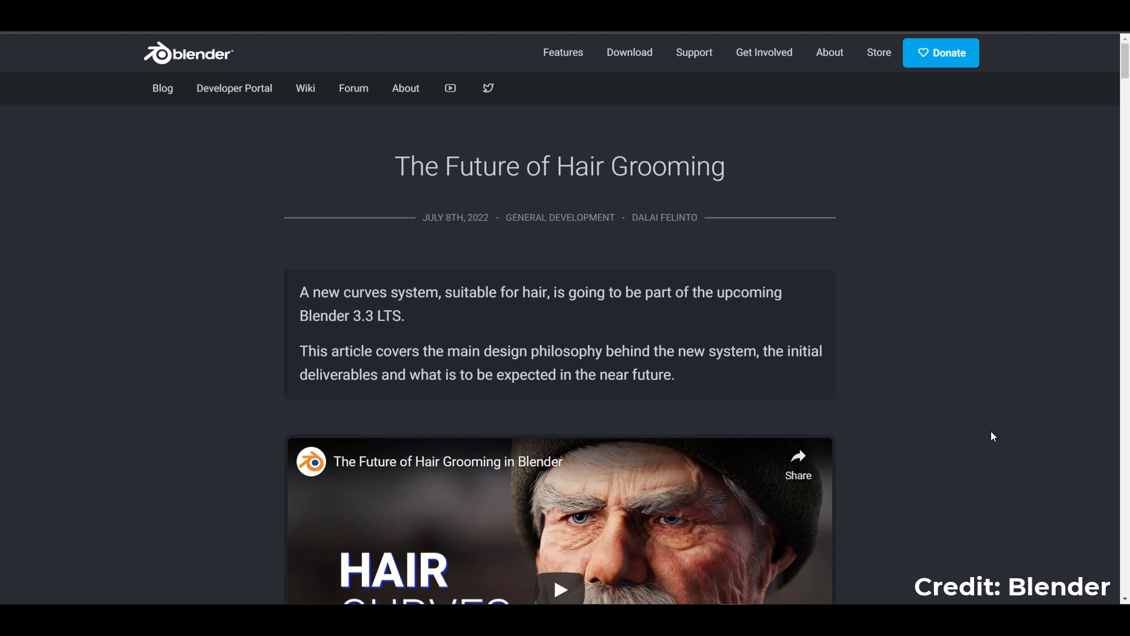
pyautogui.scroll(-5, 990, 431)
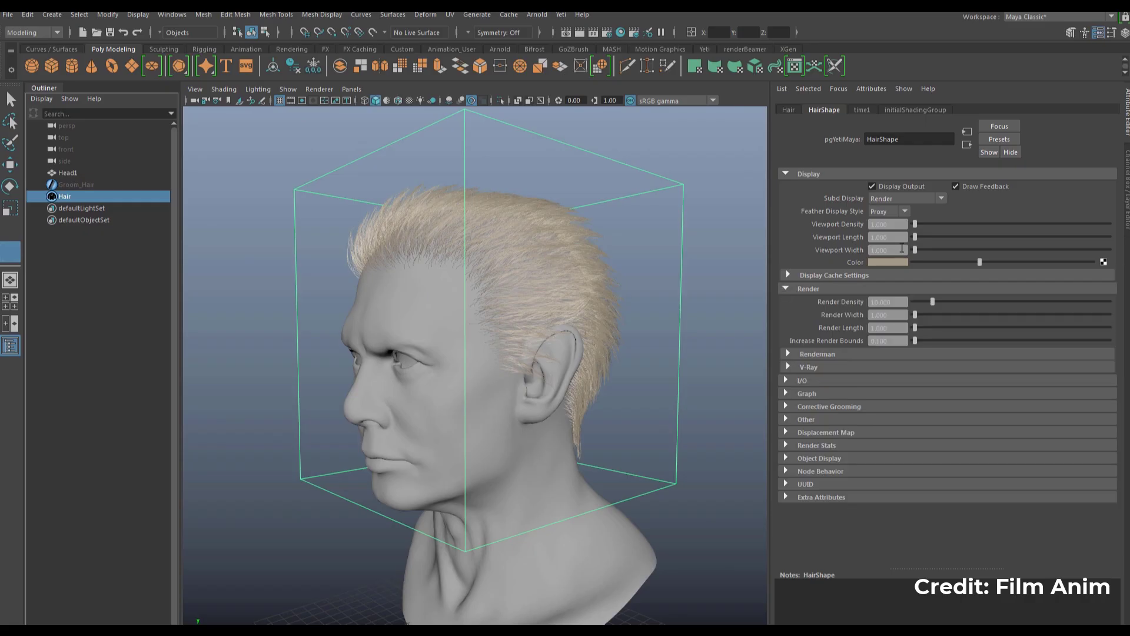
# - Open the Yeti Graph Editor for the selected Hair node
pyautogui.click(561, 14)
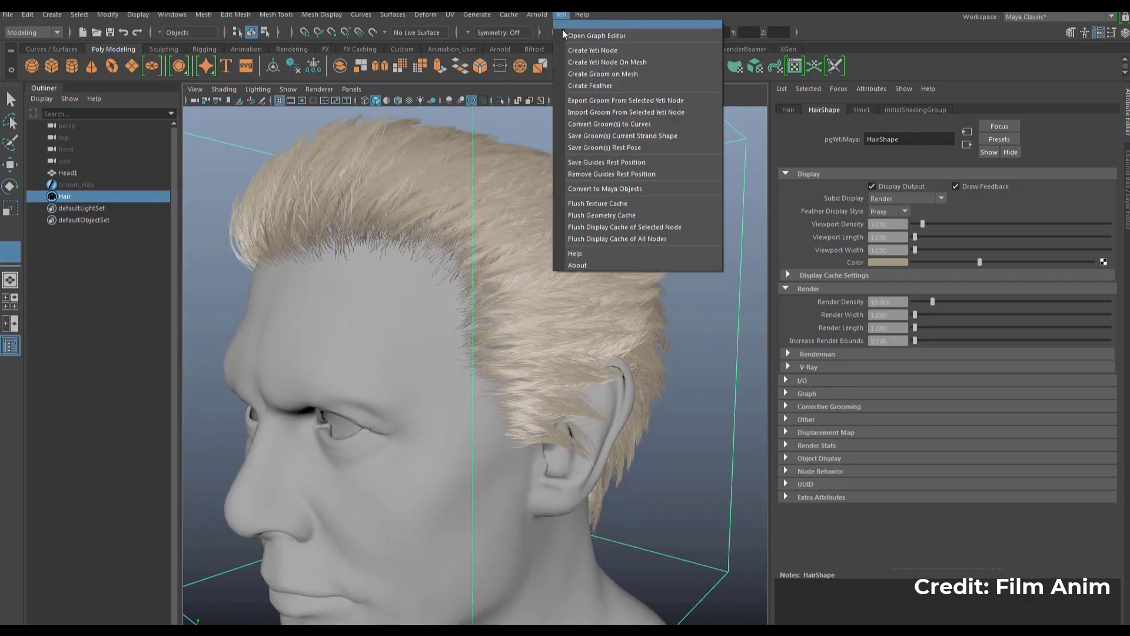
pyautogui.click(565, 35)
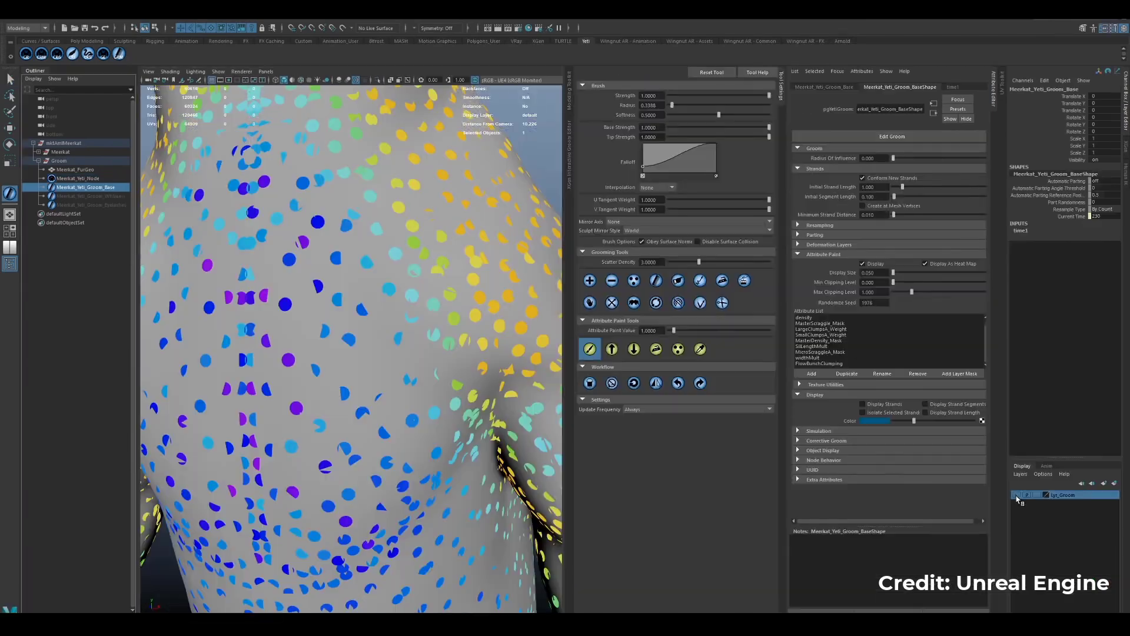
# - Select the LargeClumpsA_Weight attribute of the Meerkat base groom
pyautogui.click(821, 328)
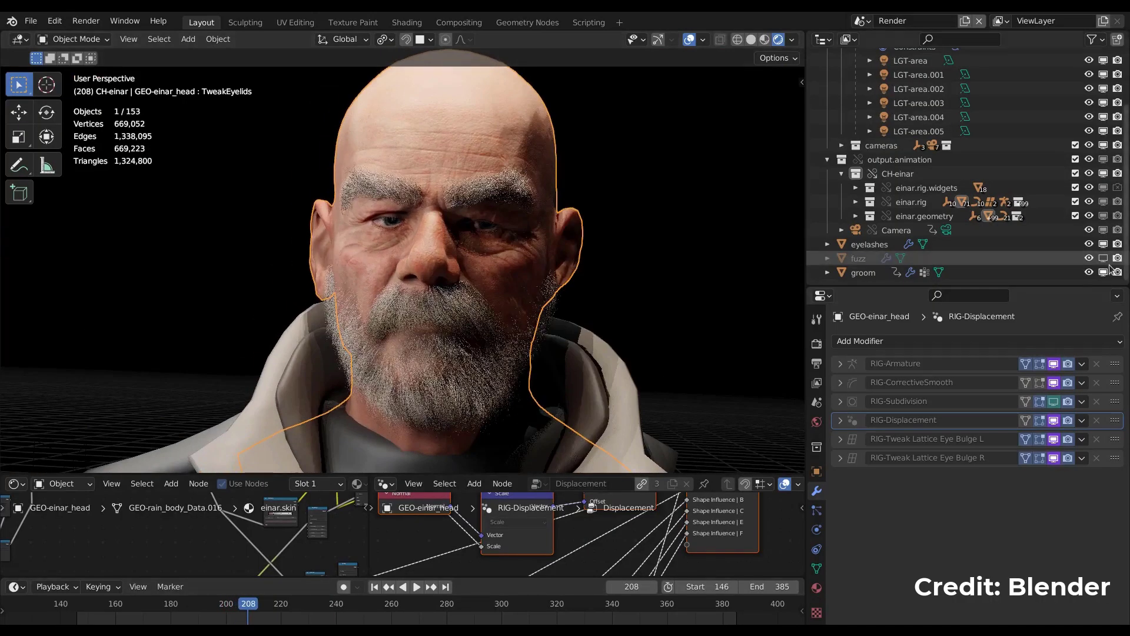
# - Hide the groom and eyelashes objects in the viewport and play the animation through the scene camera
pyautogui.moveTo(1103, 272); pyautogui.dragTo(1103, 243)
pyautogui.press('space')
pyautogui.press('KP_0')
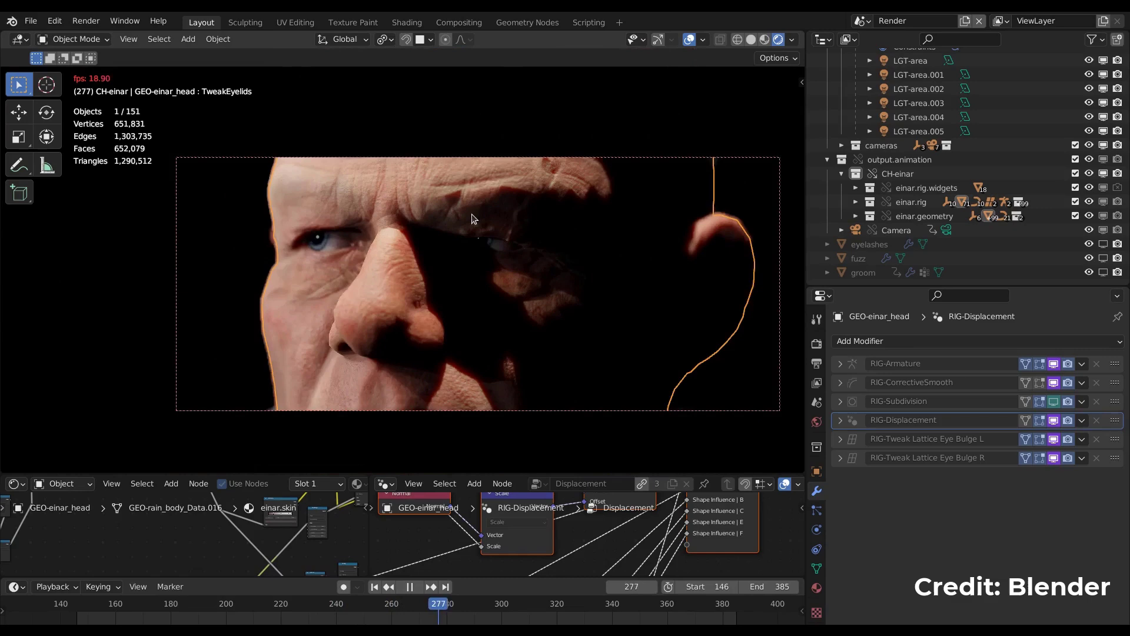
pyautogui.scroll(1, 368, 197)
pyautogui.press('space')
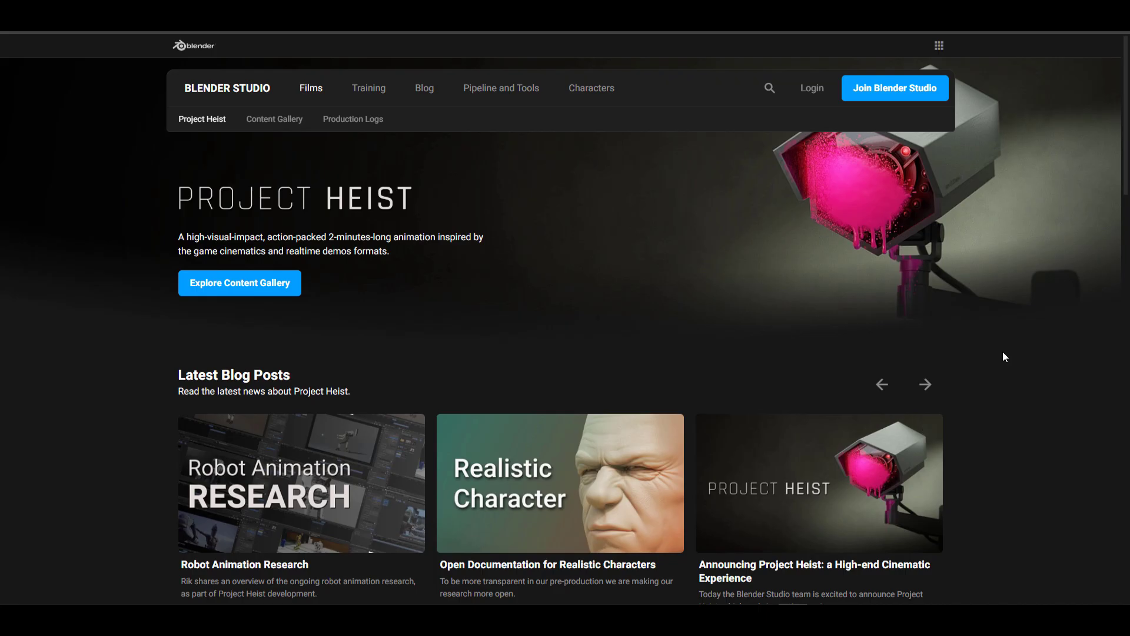
# - Find the latest blog posts on the Project Heist page and open the Realistic Characters documentation post
pyautogui.middleClick(1003, 353)
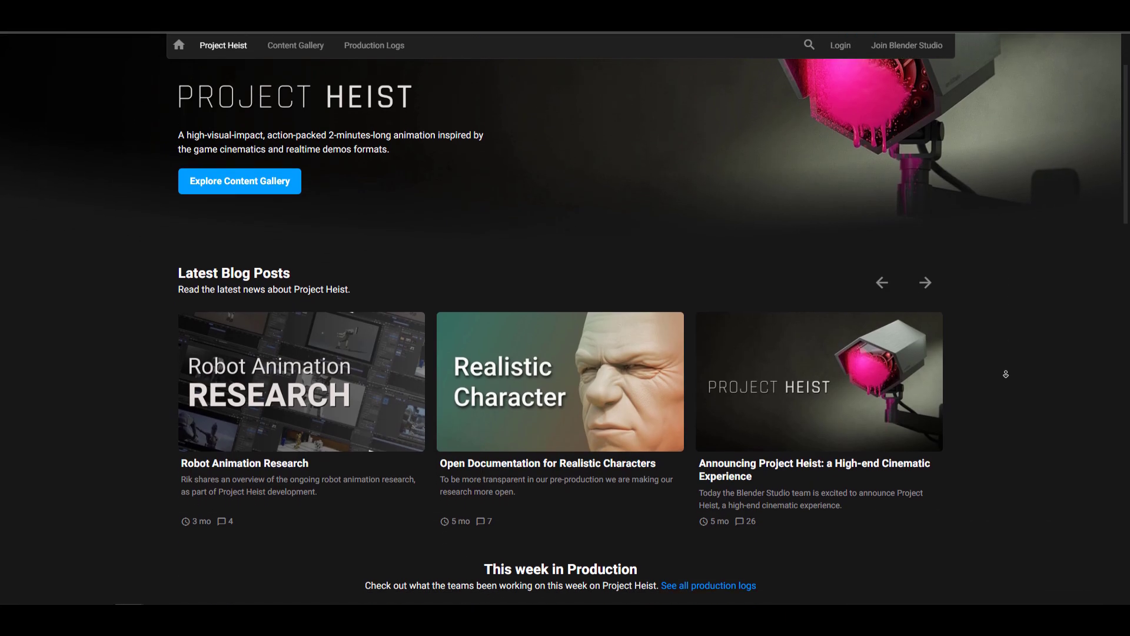
pyautogui.click(1009, 374)
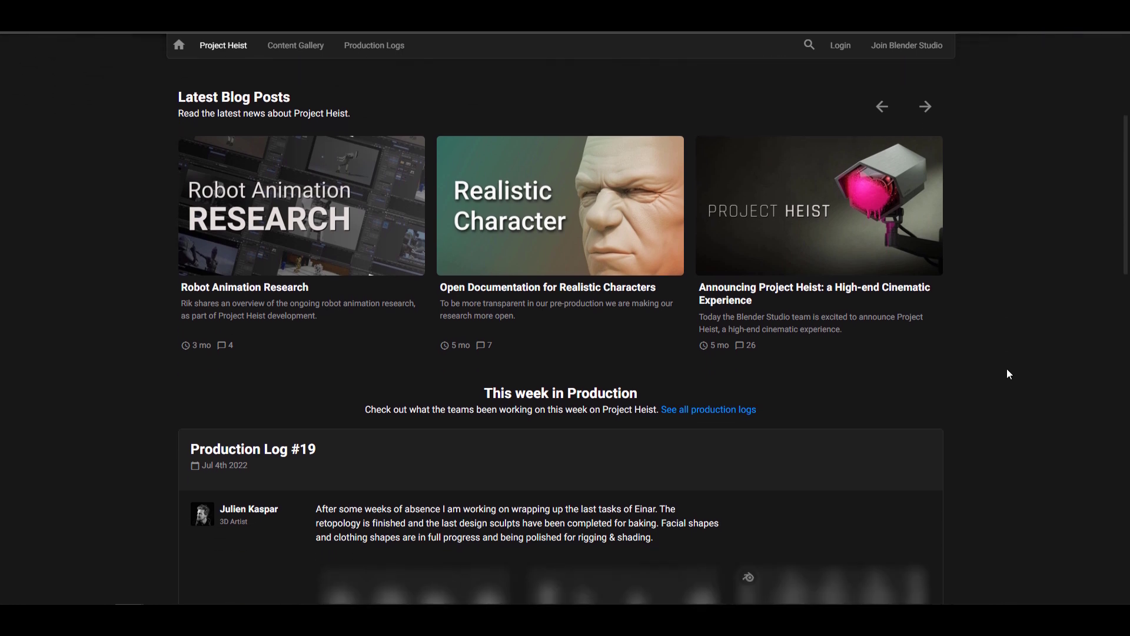
pyautogui.click(569, 230)
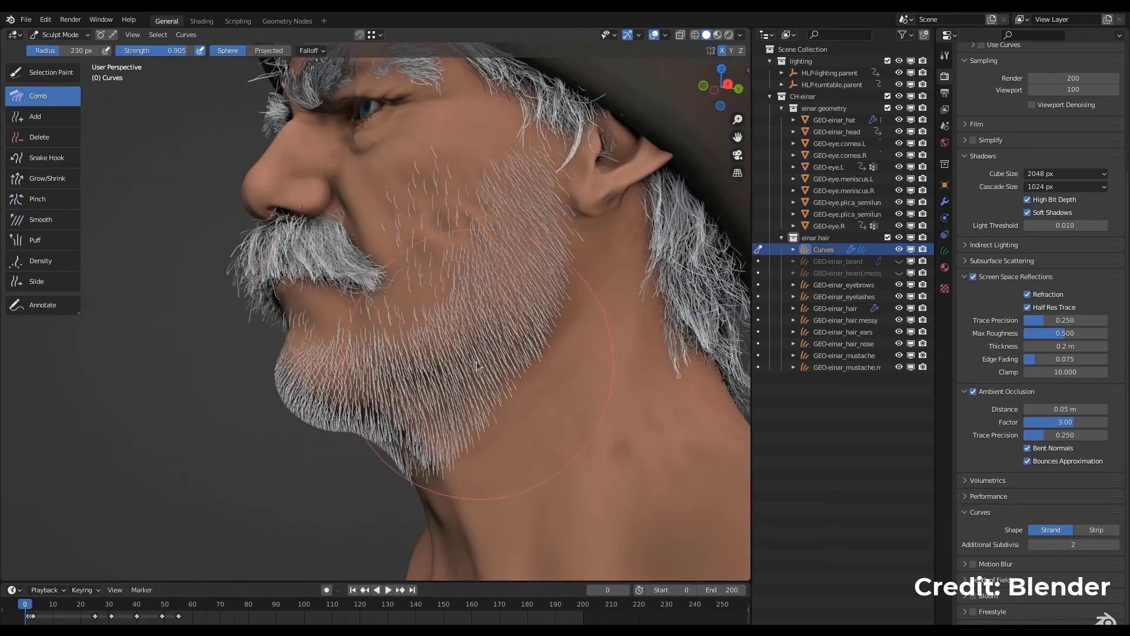
# - Switch to the Snake Hook brush for the beard curves and set its radius to 212 px
pyautogui.click(47, 158)
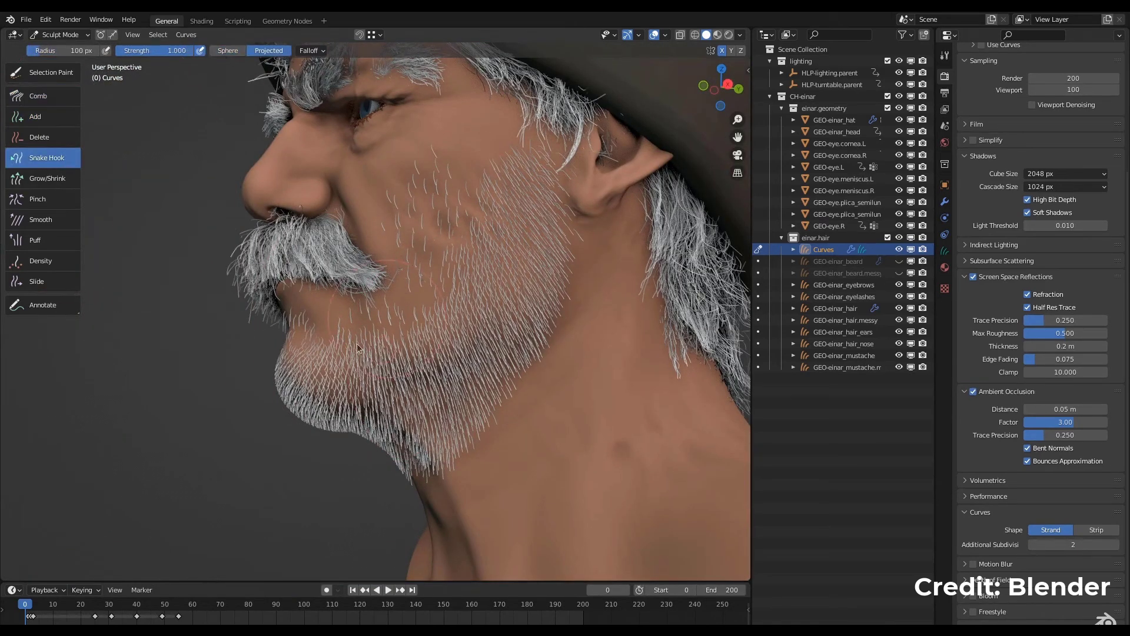
pyautogui.moveTo(494, 352)
pyautogui.mouseDown(button='middle')
pyautogui.moveTo(482, 345)
pyautogui.moveTo(495, 341)
pyautogui.mouseUp(button='middle')
pyautogui.press('f')
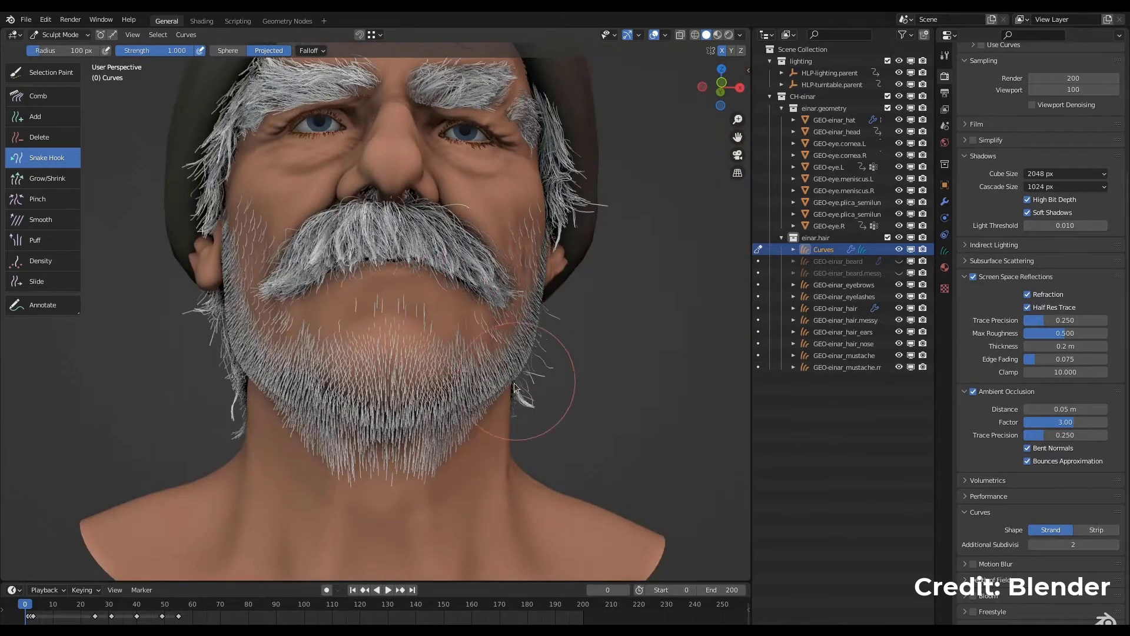
pyautogui.click(595, 367)
# - Make GEO-einar_mustache the active hair object and change its interaction mode to Sculpt Mode
pyautogui.scroll(1, 595, 368)
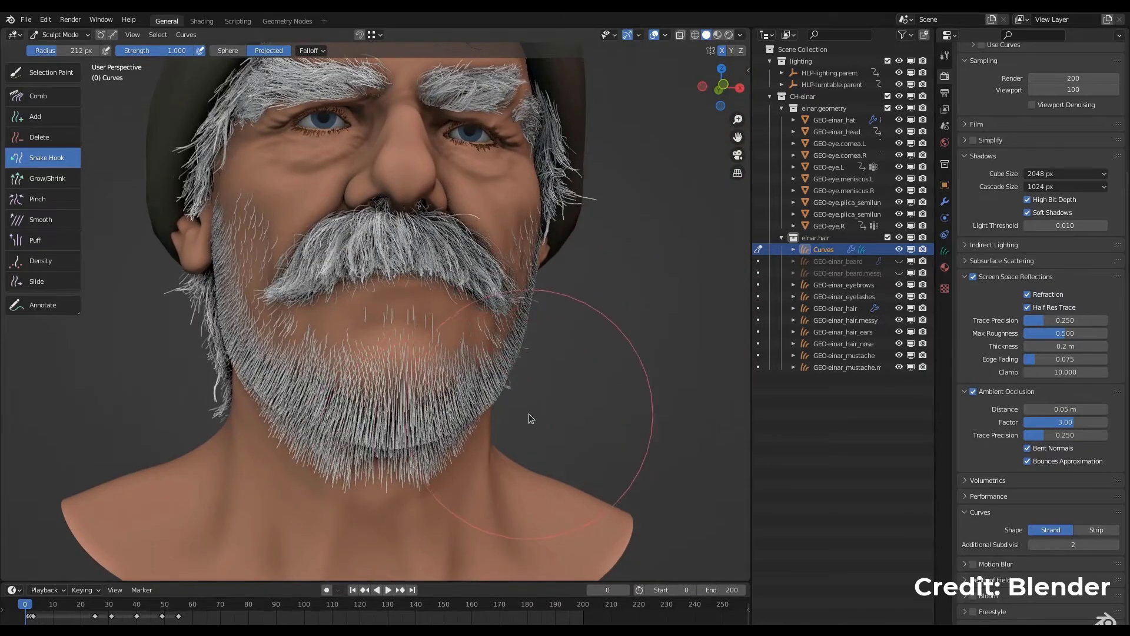
pyautogui.moveTo(500, 412)
pyautogui.mouseDown(button='middle')
pyautogui.moveTo(565, 373)
pyautogui.moveTo(530, 421)
pyautogui.moveTo(513, 300)
pyautogui.moveTo(696, 305)
pyautogui.mouseUp(button='middle')
pyautogui.click(758, 356)
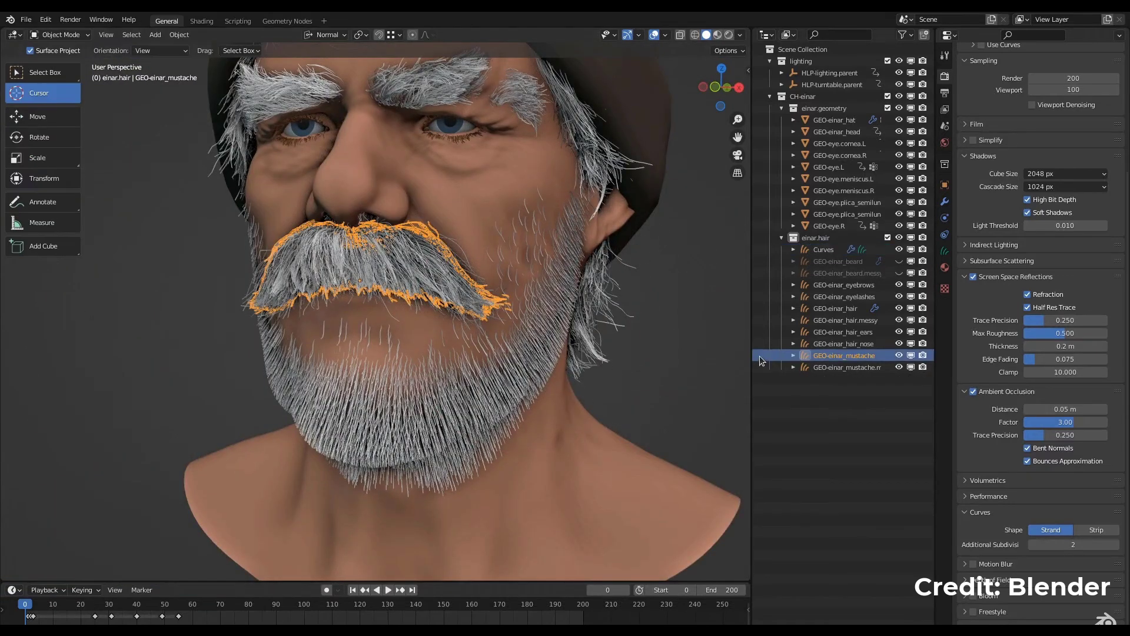
pyautogui.hotkey('ctrl', 'Tab')
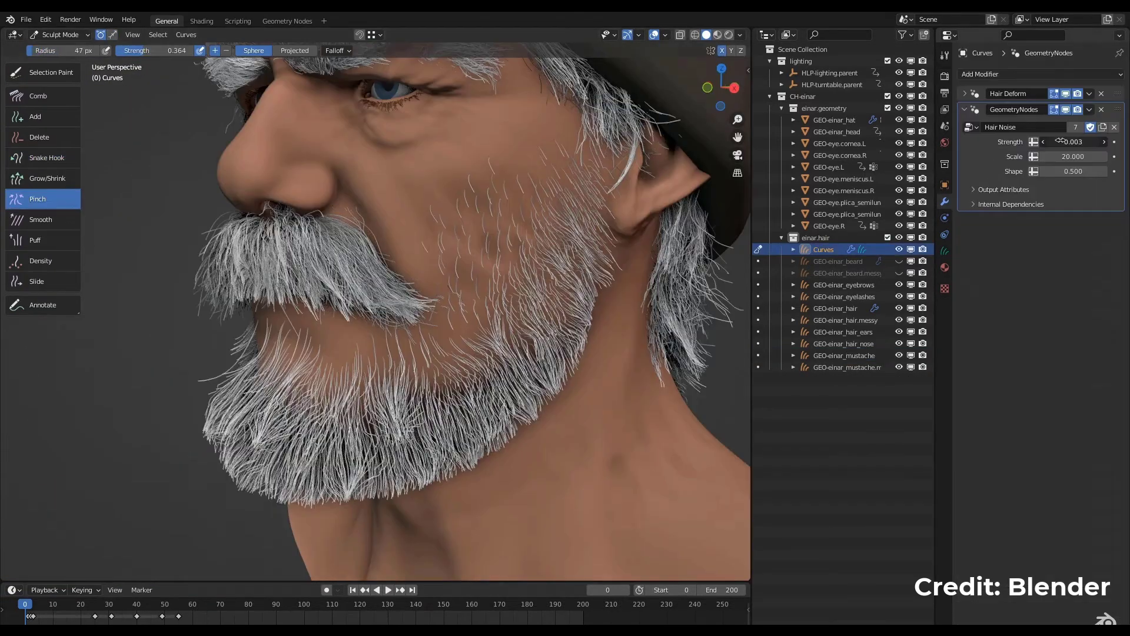
# - Set the Hair Noise modifier's strength on the beard curves to 0.026
pyautogui.moveTo(1065, 142); pyautogui.dragTo(1089, 141)
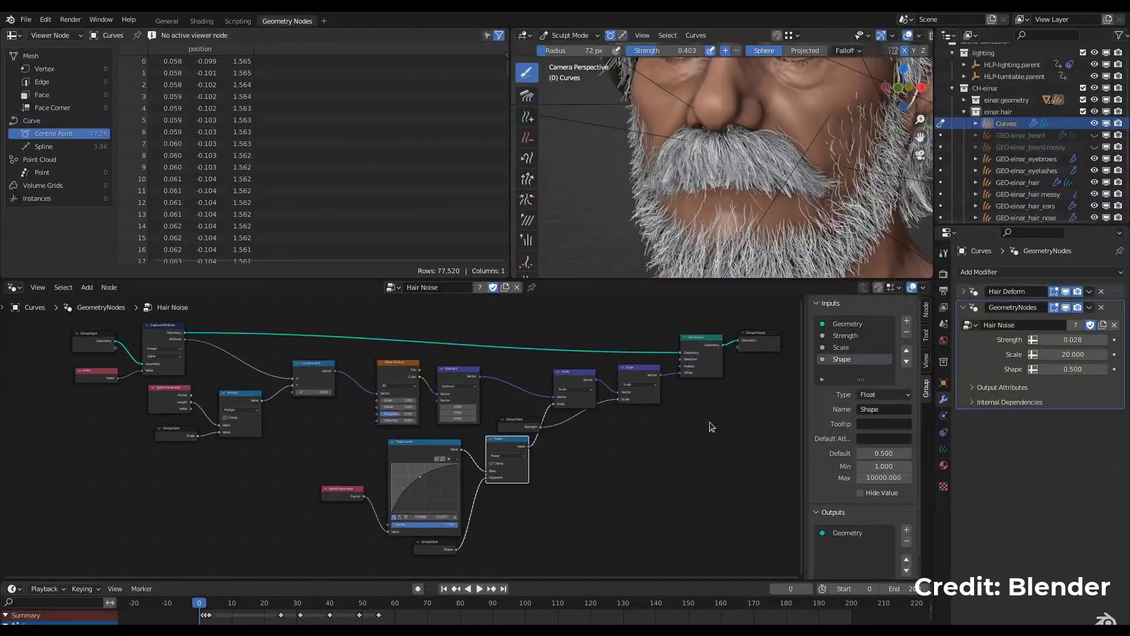
pyautogui.click(167, 21)
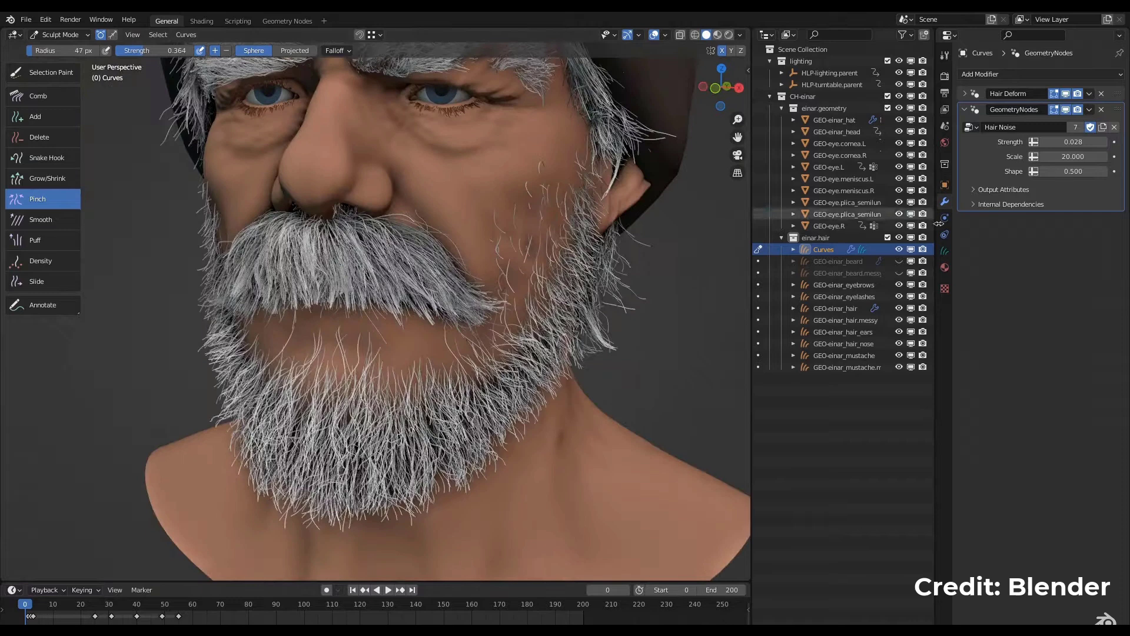
pyautogui.moveTo(1065, 142); pyautogui.dragTo(1057, 143)
# - Activate the Comb brush for the beard curves and check the beard from the side and front
pyautogui.moveTo(589, 465); pyautogui.dragTo(471, 469, button='middle')
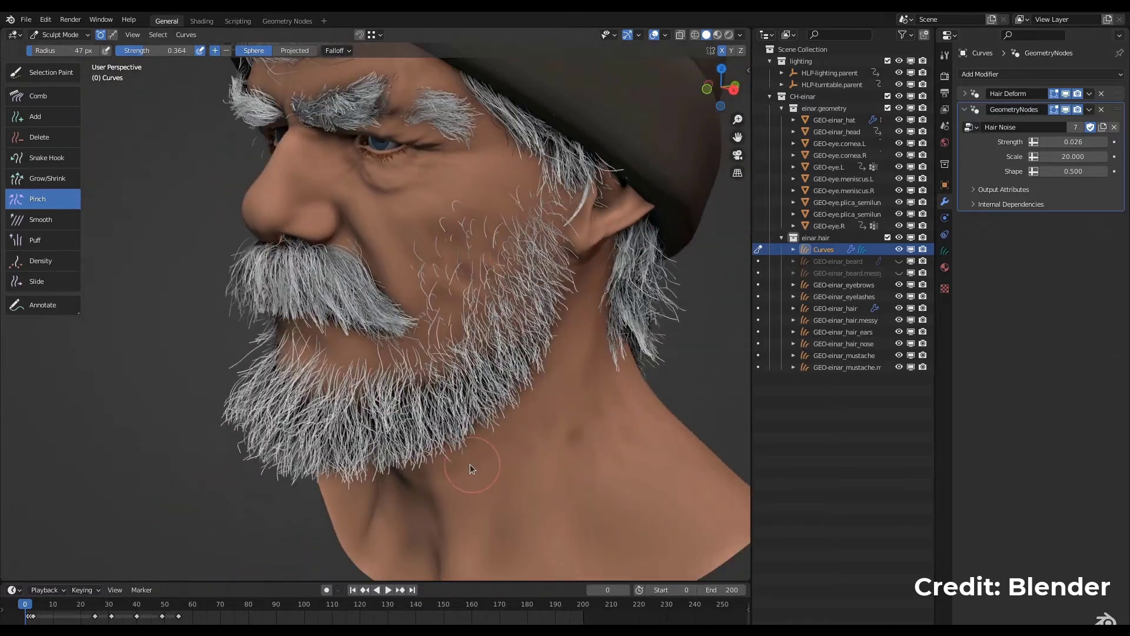
pyautogui.click(64, 103)
pyautogui.moveTo(353, 459); pyautogui.dragTo(528, 415, button='middle')
pyautogui.moveTo(506, 377); pyautogui.dragTo(439, 366, button='middle')
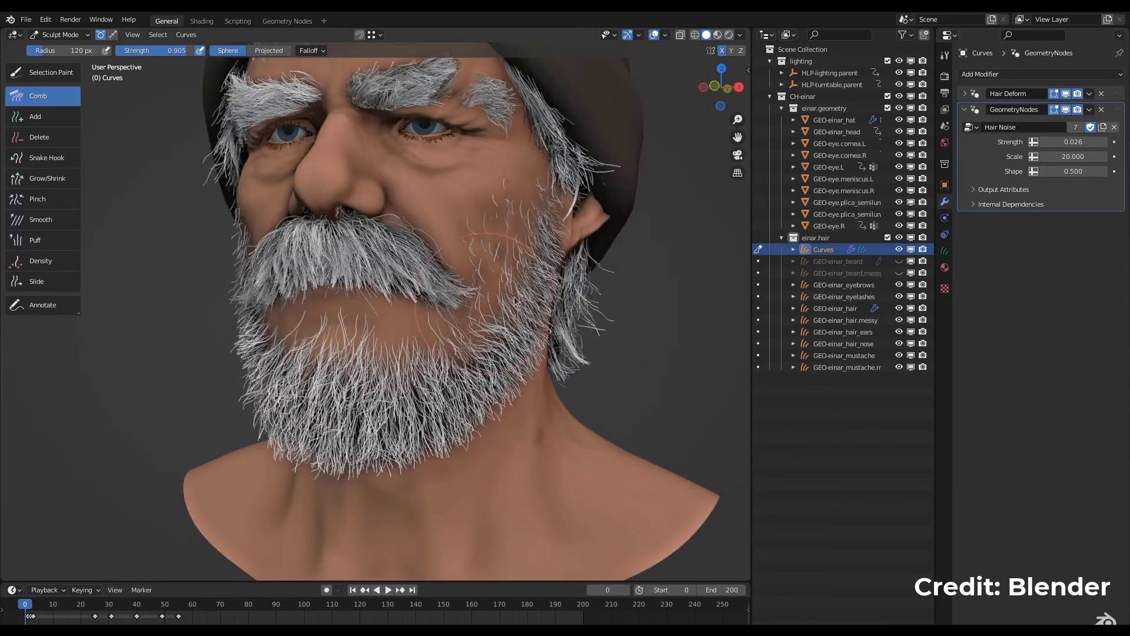
# - Apply the Hair Noise geometry nodes modifier to the beard curves
pyautogui.moveTo(515, 300); pyautogui.dragTo(588, 341, button='middle')
pyautogui.click(1089, 110)
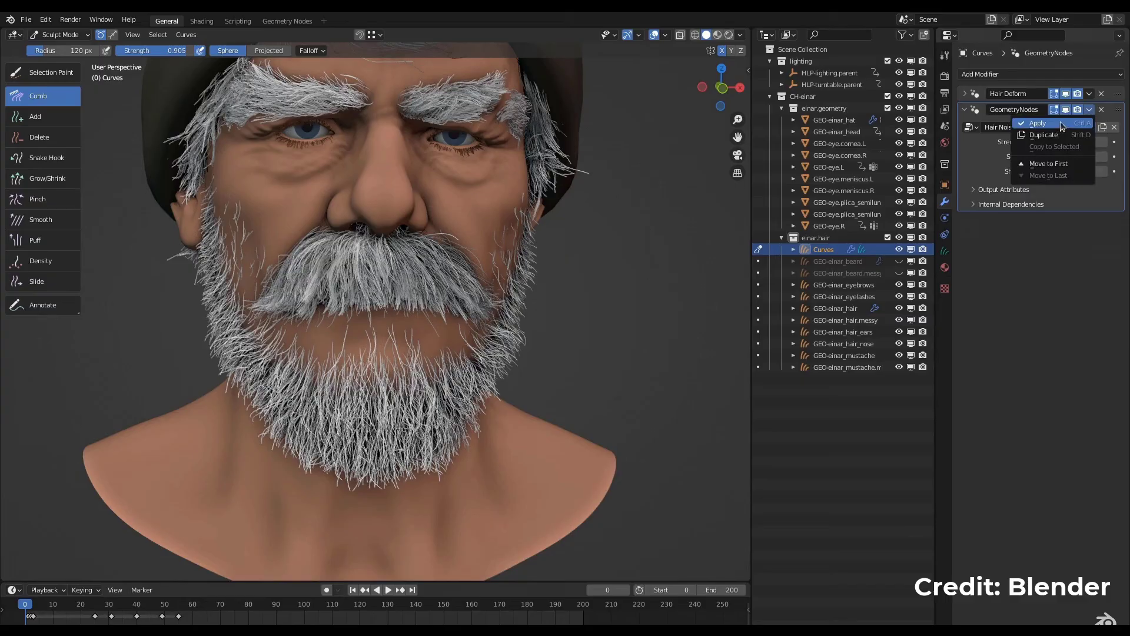
pyautogui.click(1060, 122)
pyautogui.moveTo(448, 253); pyautogui.dragTo(565, 259, button='middle')
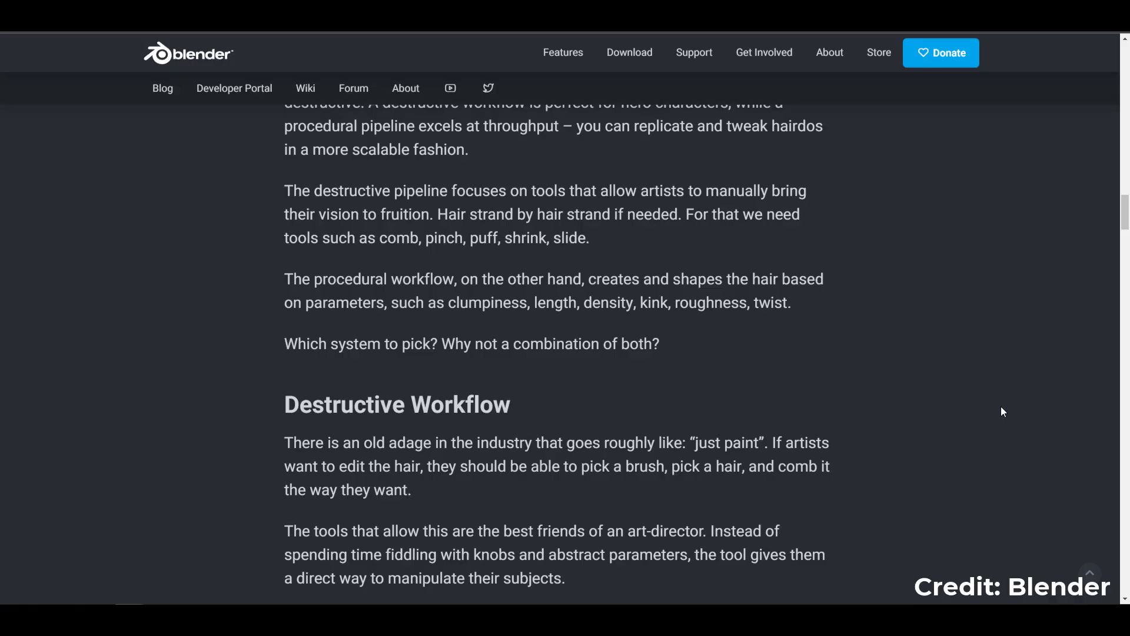
pyautogui.scroll(-4, 1001, 406)
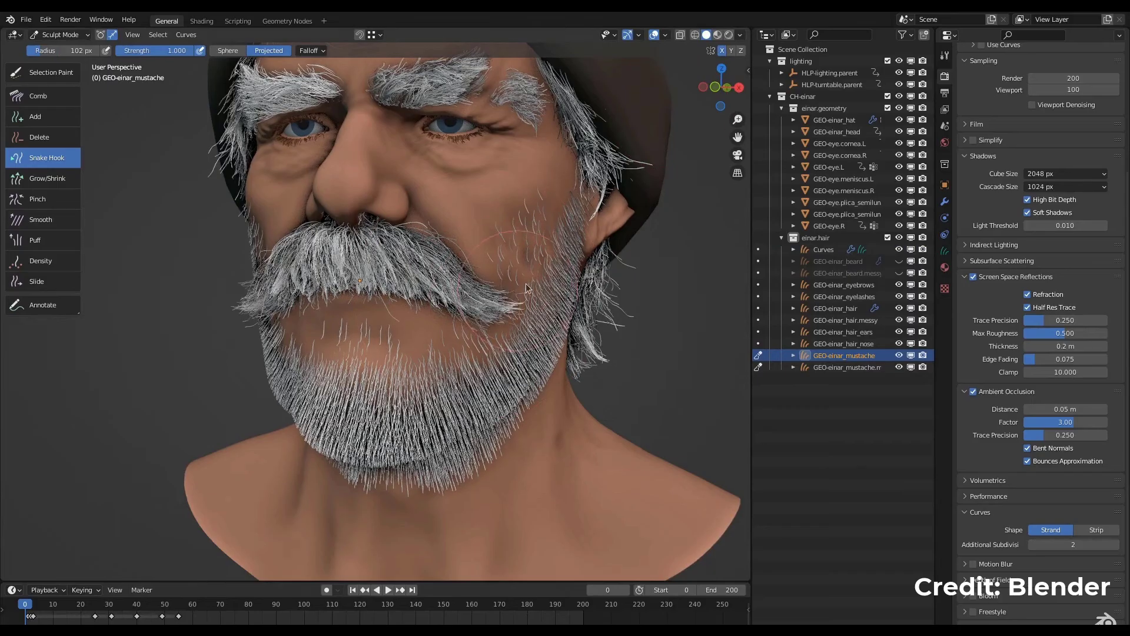
# - Pull the mustache ends outward and up into long curled tips with the Snake Hook brush
pyautogui.moveTo(518, 282); pyautogui.dragTo(610, 231)
pyautogui.moveTo(609, 231); pyautogui.dragTo(503, 254, button='middle')
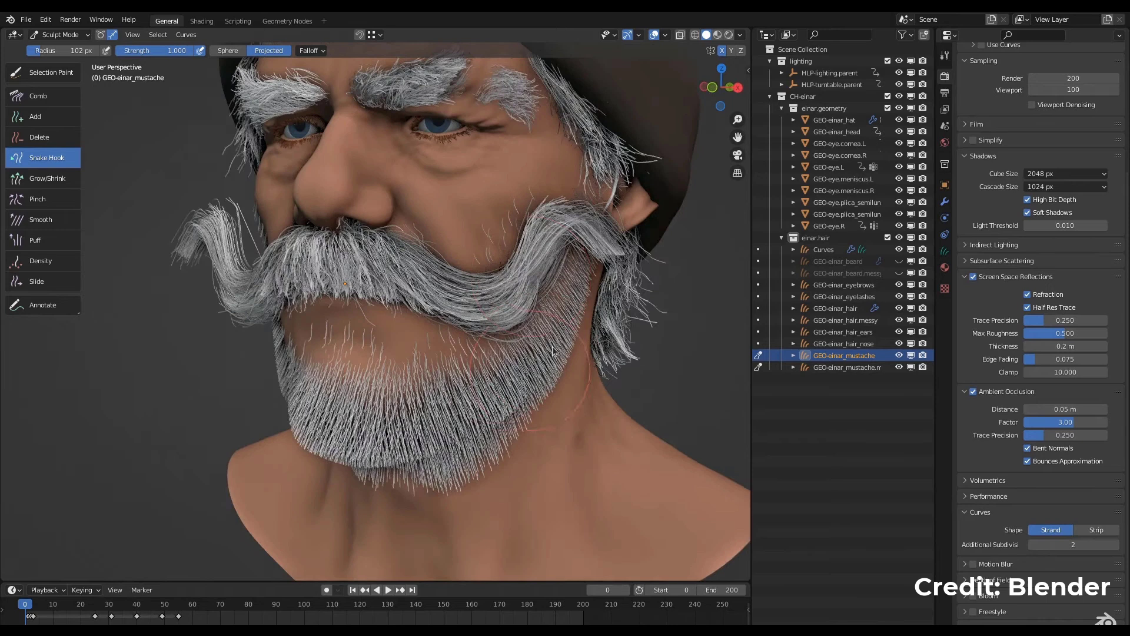
pyautogui.moveTo(503, 254)
pyautogui.mouseDown()
pyautogui.moveTo(561, 268)
pyautogui.moveTo(455, 292)
pyautogui.moveTo(519, 317)
pyautogui.moveTo(528, 254)
pyautogui.mouseUp()
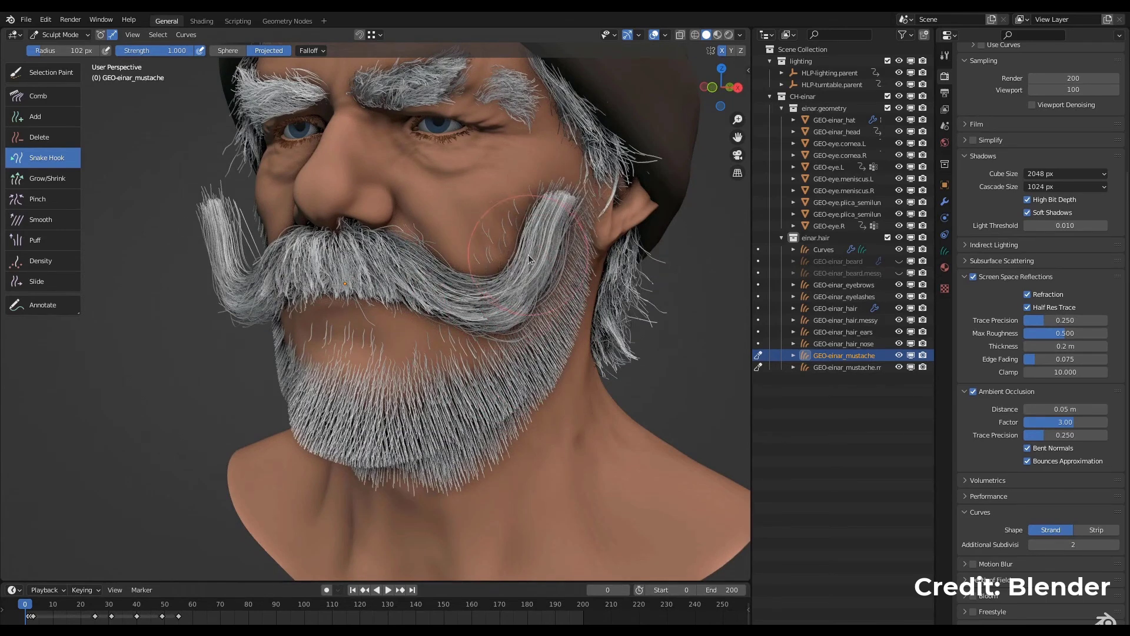
pyautogui.moveTo(400, 281)
pyautogui.mouseDown()
pyautogui.moveTo(507, 328)
pyautogui.moveTo(509, 272)
pyautogui.moveTo(475, 313)
pyautogui.mouseUp()
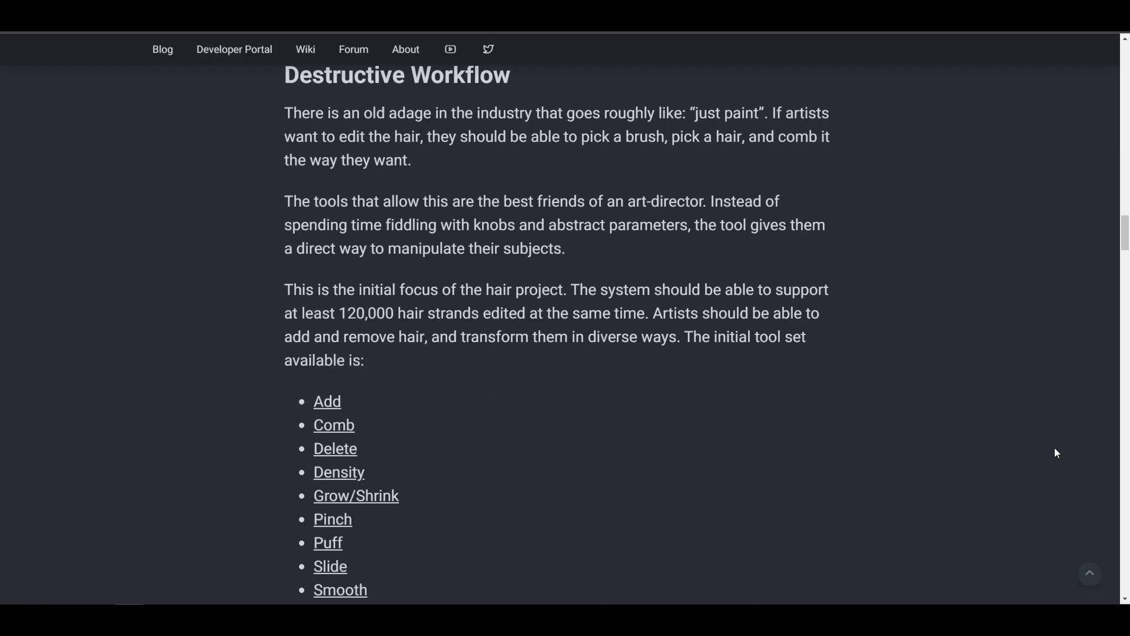
pyautogui.scroll(-1, 1055, 453)
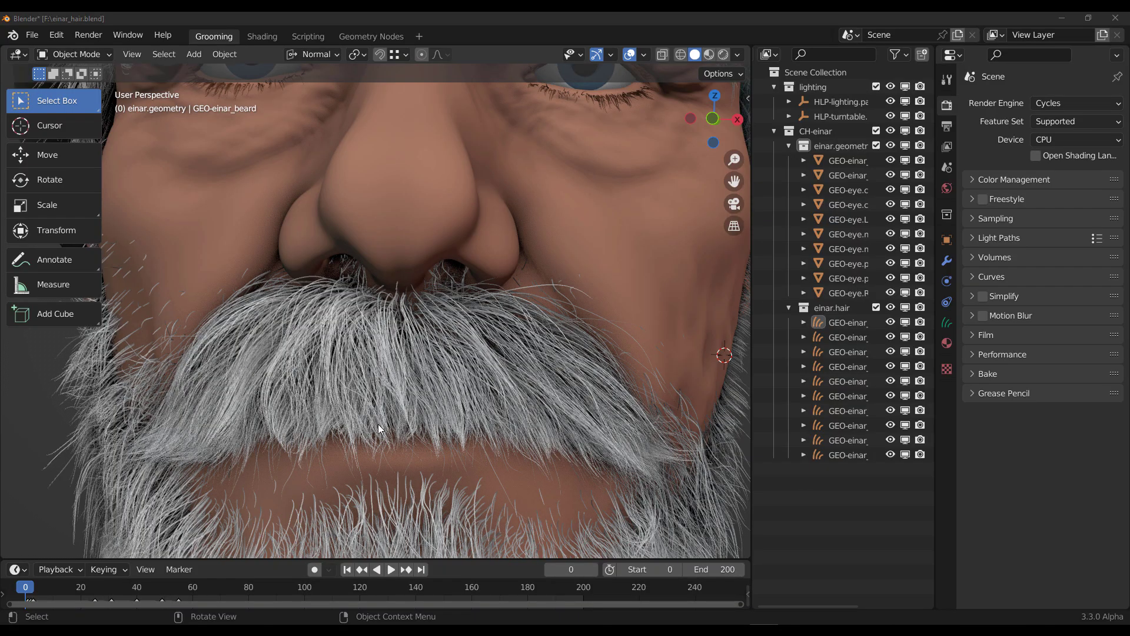
# - Examine the mustache and beard hair of the grooming demo character from several angles
pyautogui.moveTo(528, 390); pyautogui.dragTo(579, 369, button='middle')
pyautogui.scroll(-5, 580, 368)
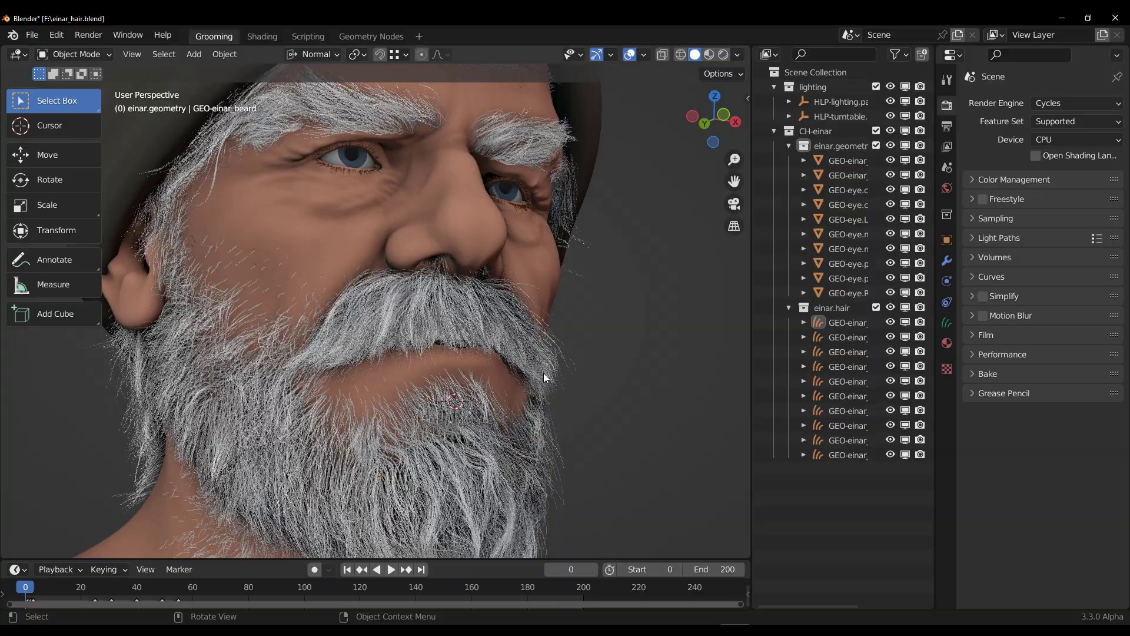
pyautogui.moveTo(509, 353); pyautogui.dragTo(401, 368, button='middle')
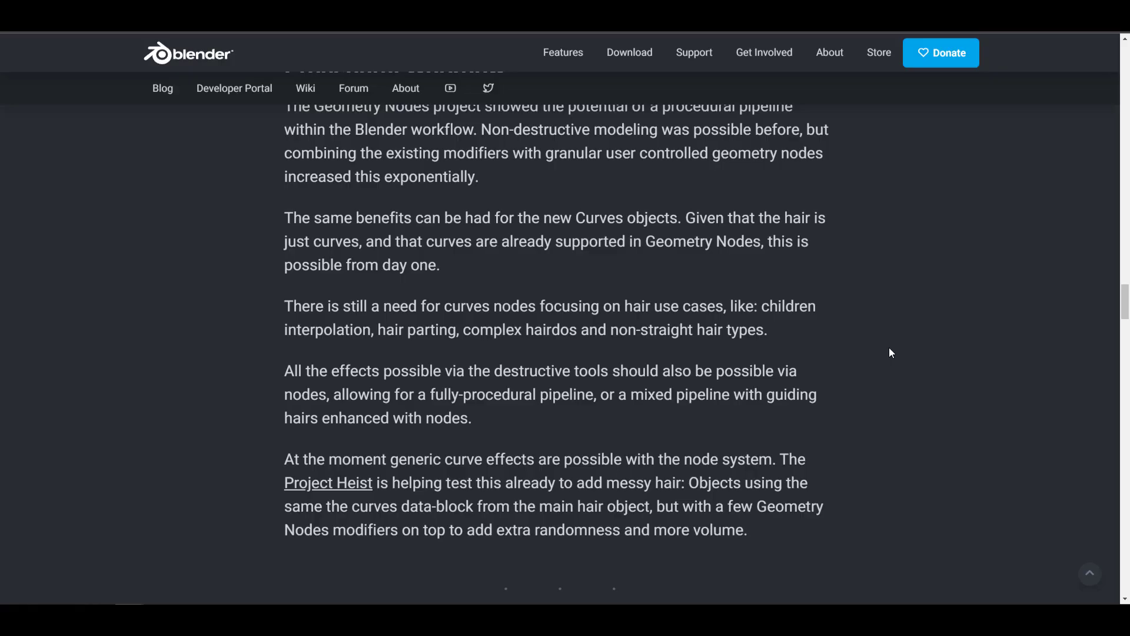
# - Switch to the Future of Hair Grooming article and look through it down to the download links
pyautogui.scroll(-20, 889, 352)
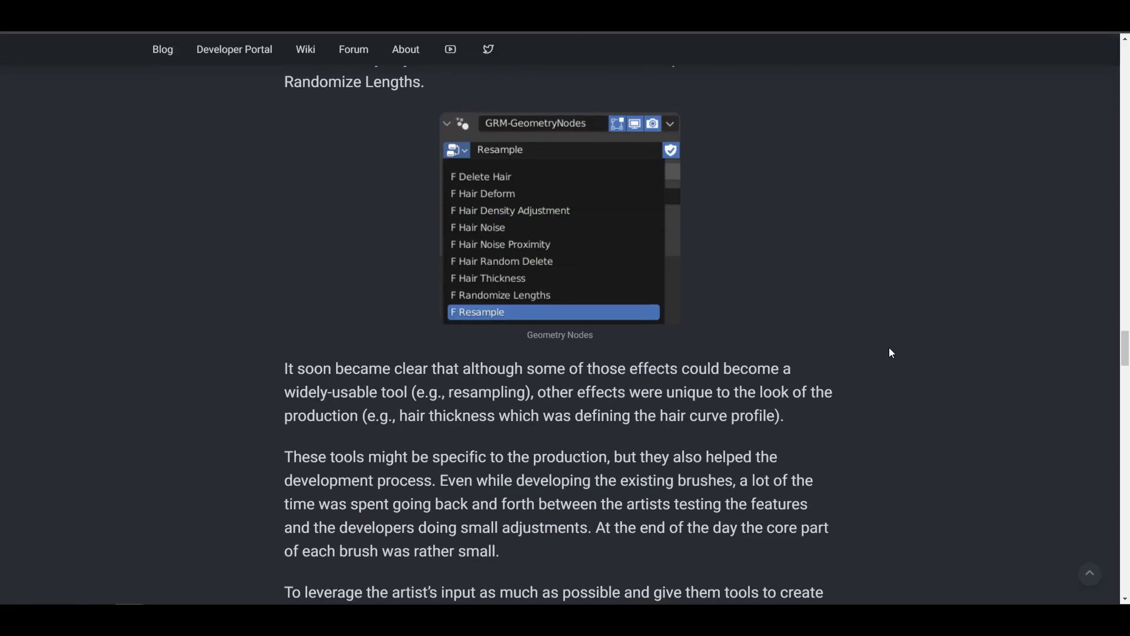
pyautogui.scroll(-15, 889, 352)
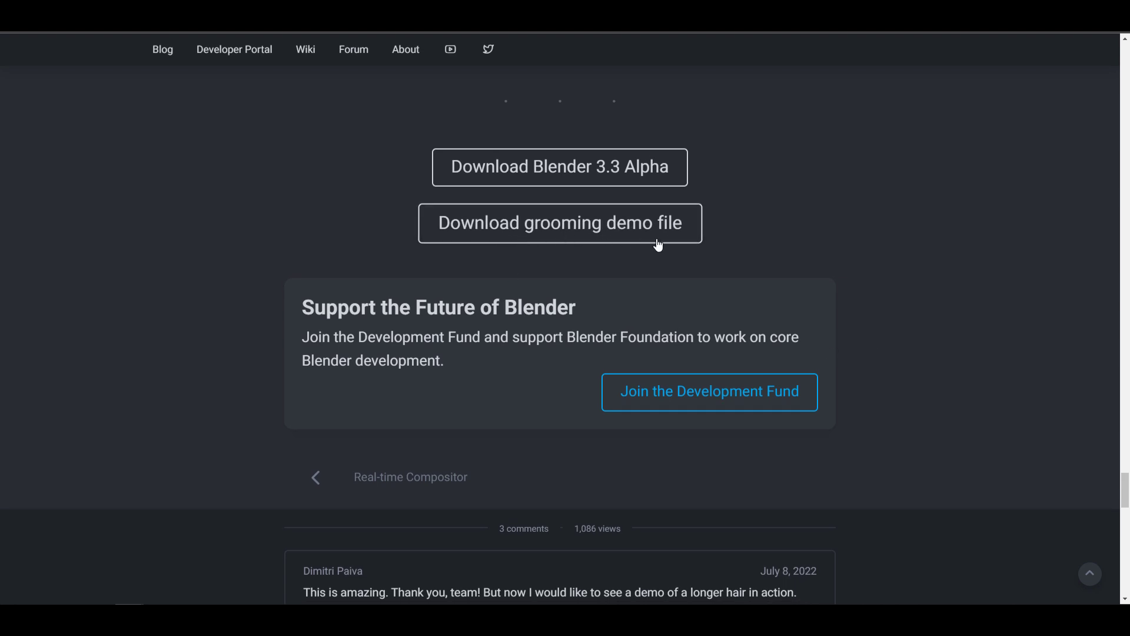
pyautogui.scroll(2, 749, 228)
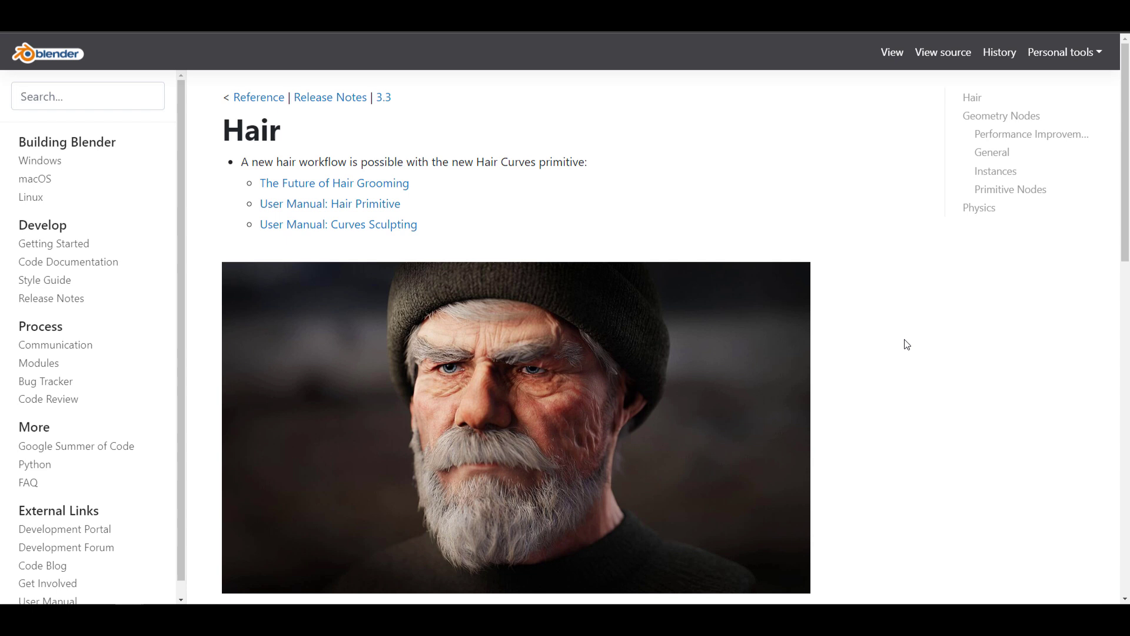
# - Look through the Hair and Geometry Nodes sections of the Blender 3.3 release notes
pyautogui.scroll(-6, 906, 344)
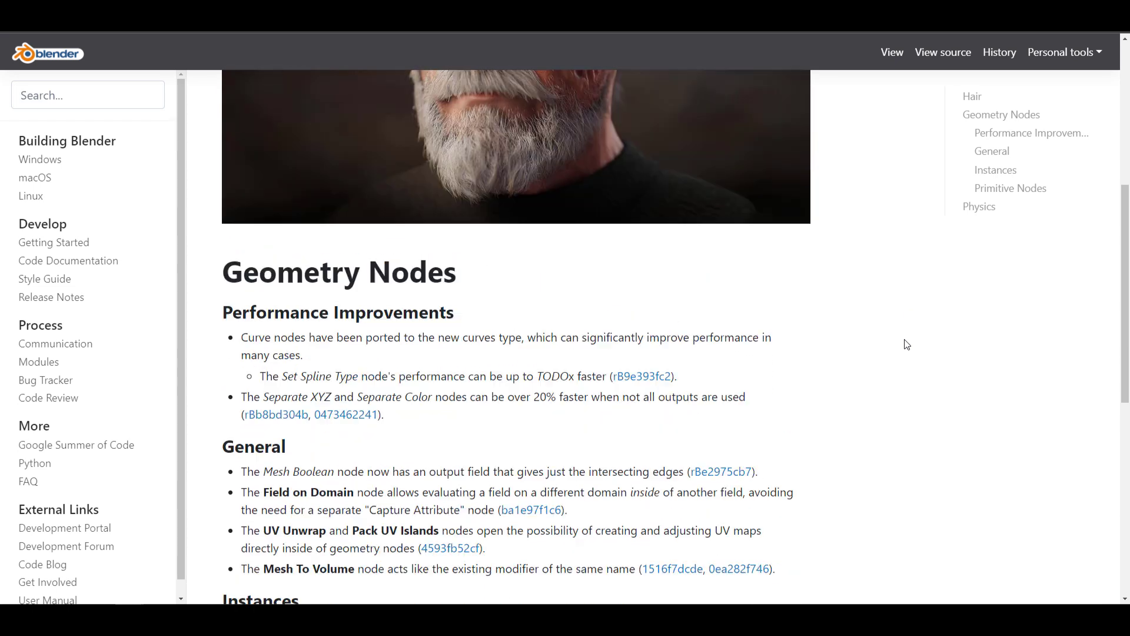
pyautogui.scroll(6, 907, 345)
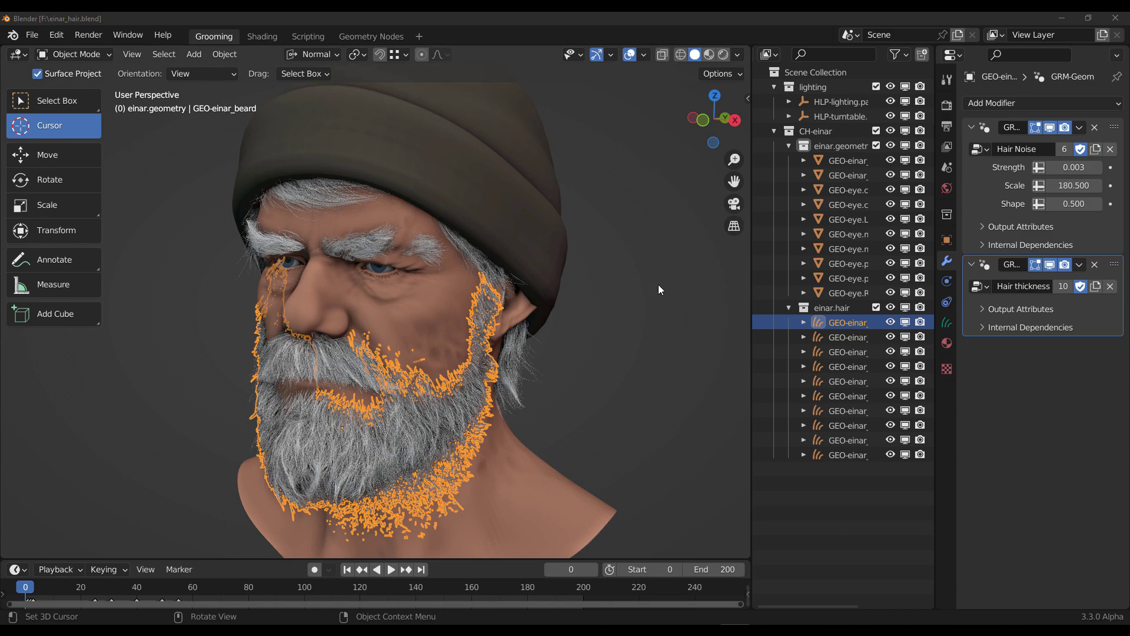
# - Examine the groomed head's beard, mustache and eyebrow hair from several angles and distances in solid shading
pyautogui.moveTo(658, 284); pyautogui.dragTo(625, 277, button='middle')
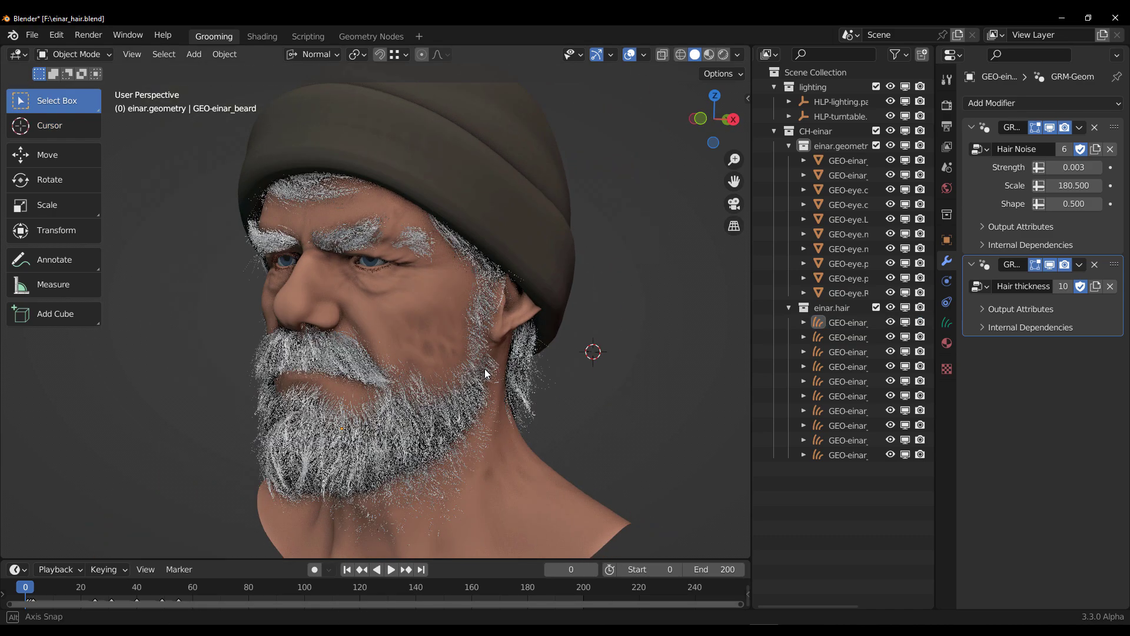
pyautogui.scroll(4, 444, 405)
pyautogui.scroll(-6, 443, 405)
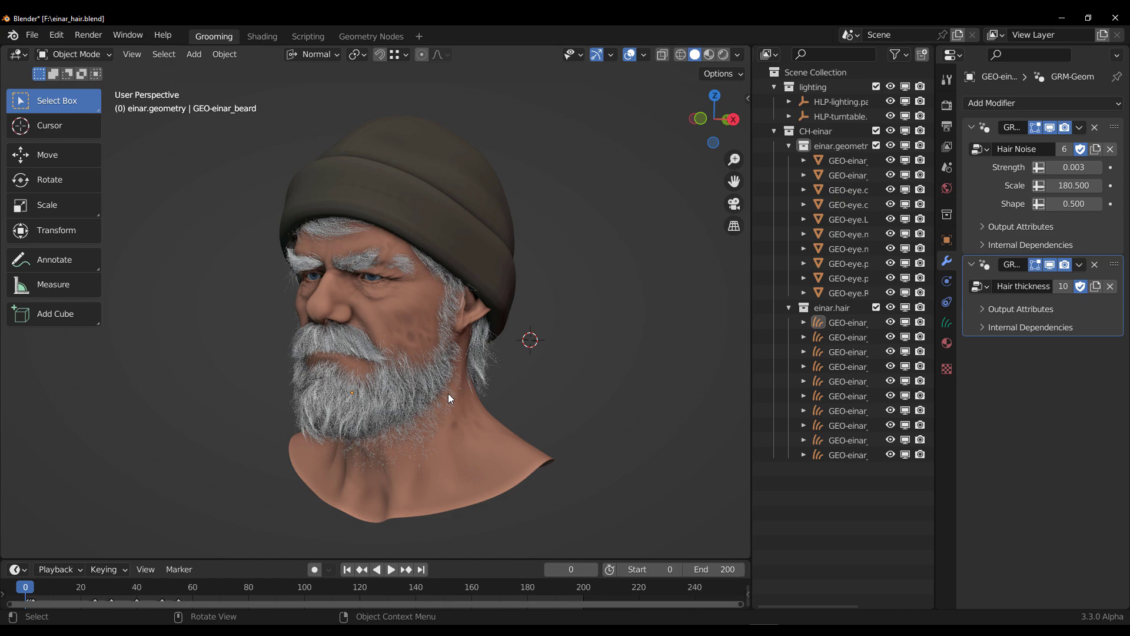
pyautogui.scroll(5, 397, 373)
pyautogui.moveTo(397, 372); pyautogui.dragTo(442, 384, button='middle')
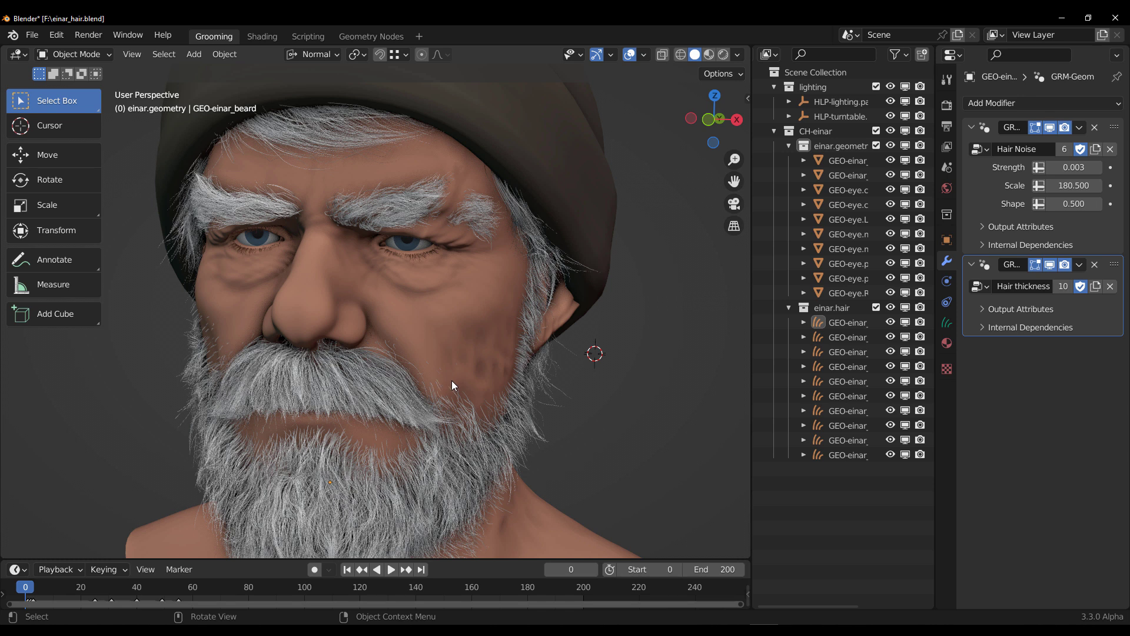
pyautogui.moveTo(571, 418); pyautogui.dragTo(567, 343, button='middle')
pyautogui.scroll(-4, 568, 342)
pyautogui.scroll(3, 567, 343)
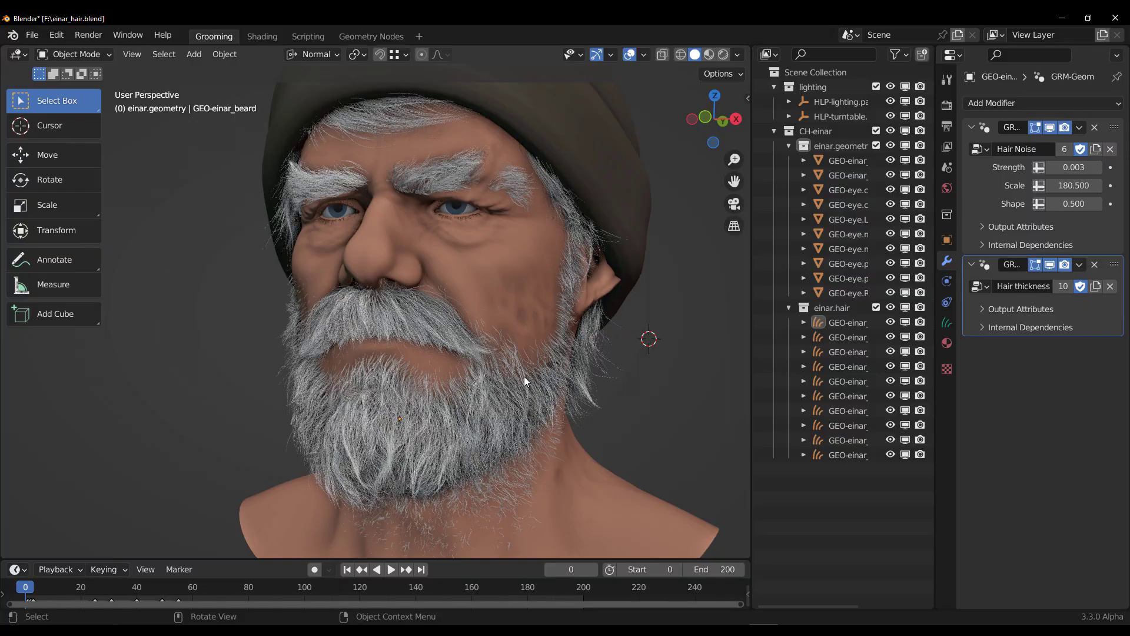
pyautogui.moveTo(524, 377); pyautogui.dragTo(483, 368, button='middle')
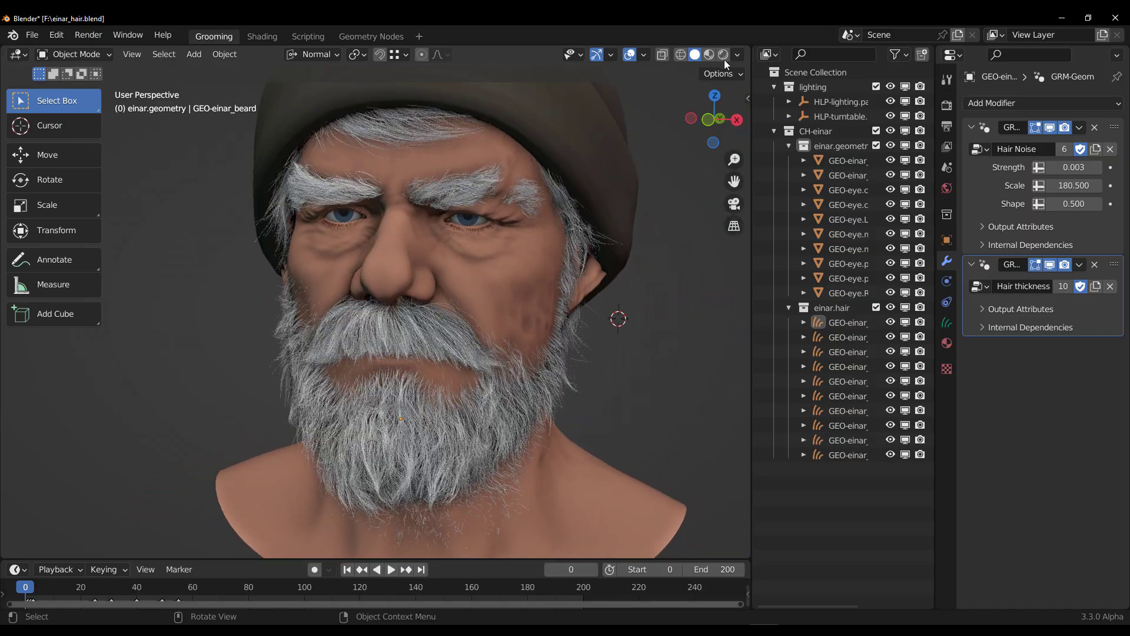
# - Switch the viewport to rendered shading and inspect the bearded head from the side and up close
pyautogui.click(724, 53)
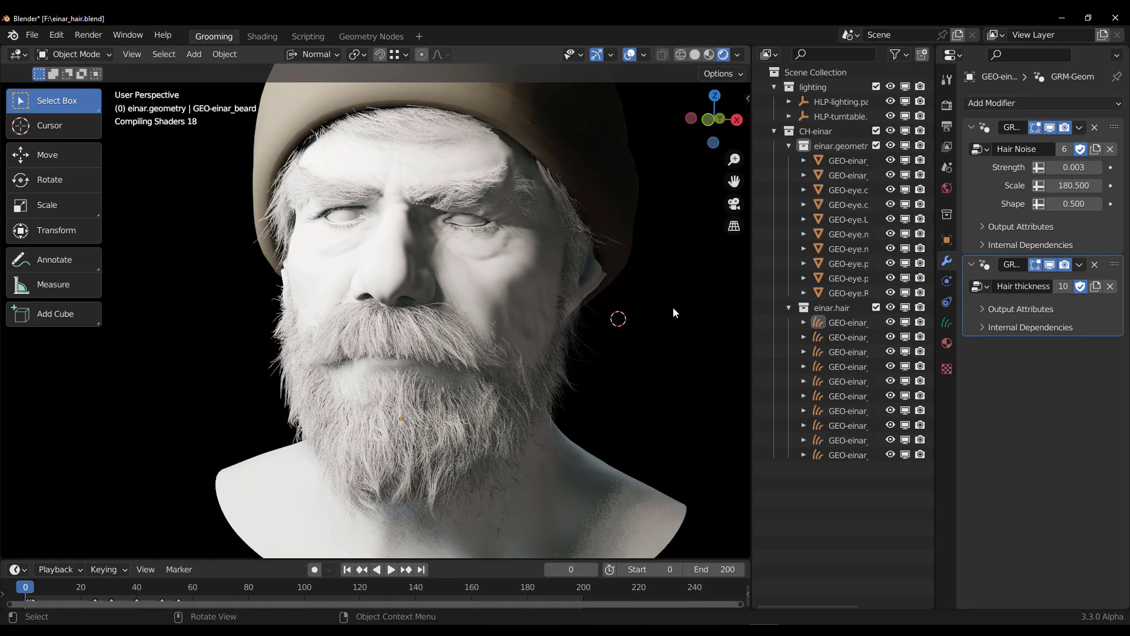
pyautogui.scroll(-3, 666, 324)
pyautogui.moveTo(666, 323); pyautogui.dragTo(487, 369, button='middle')
pyautogui.scroll(6, 401, 369)
pyautogui.scroll(-5, 459, 265)
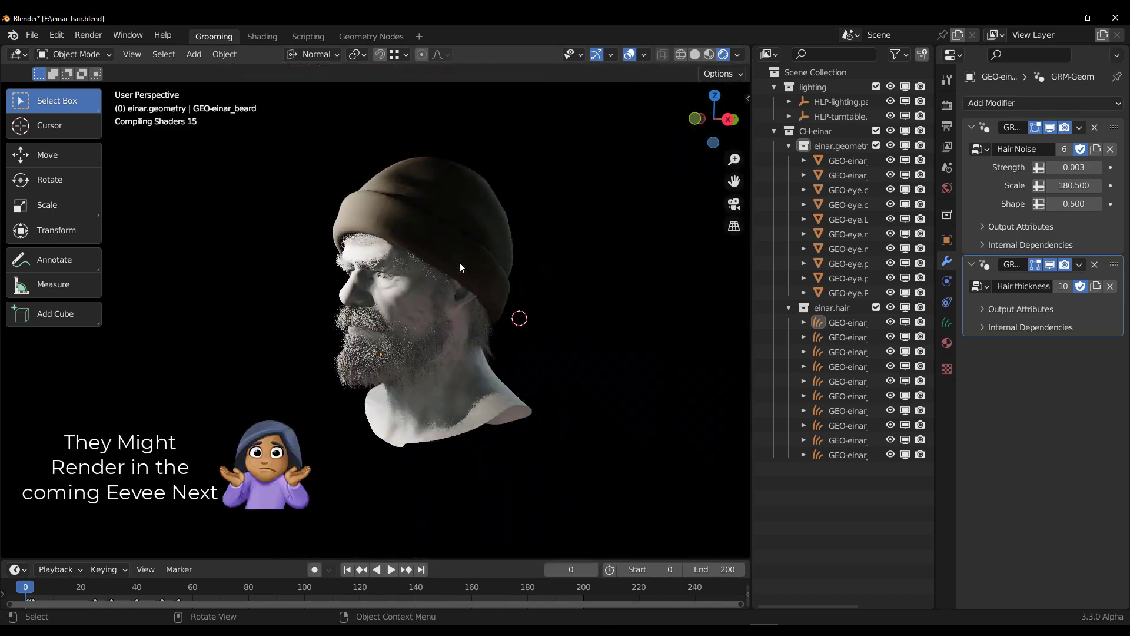
pyautogui.scroll(5, 485, 291)
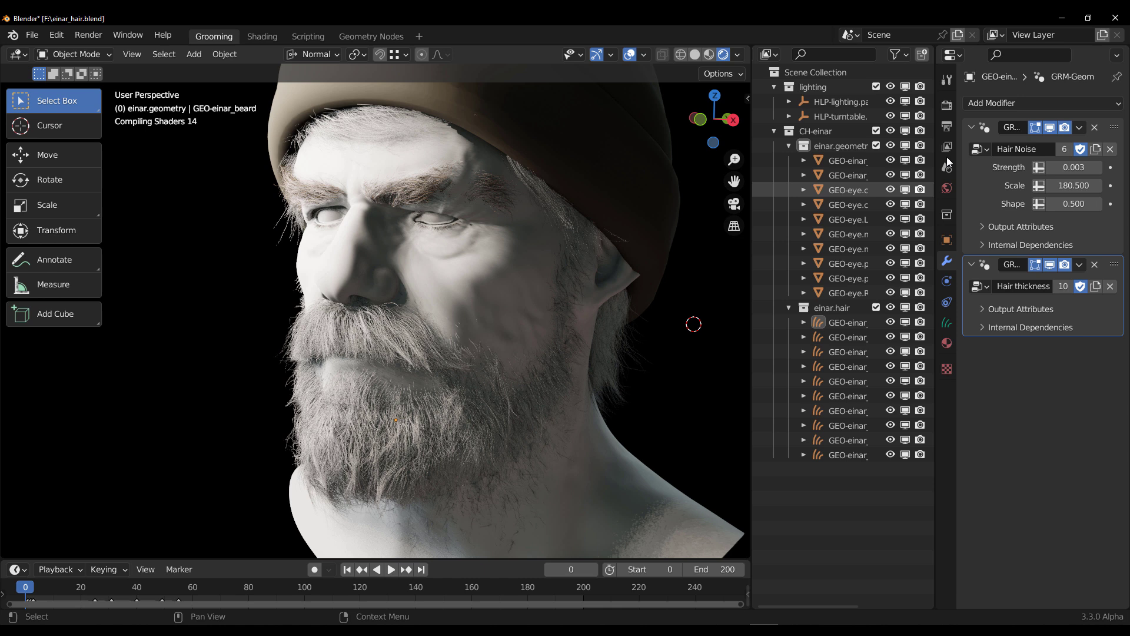
# - Set the scene's render engine to Cycles
pyautogui.click(947, 105)
pyautogui.click(1064, 104)
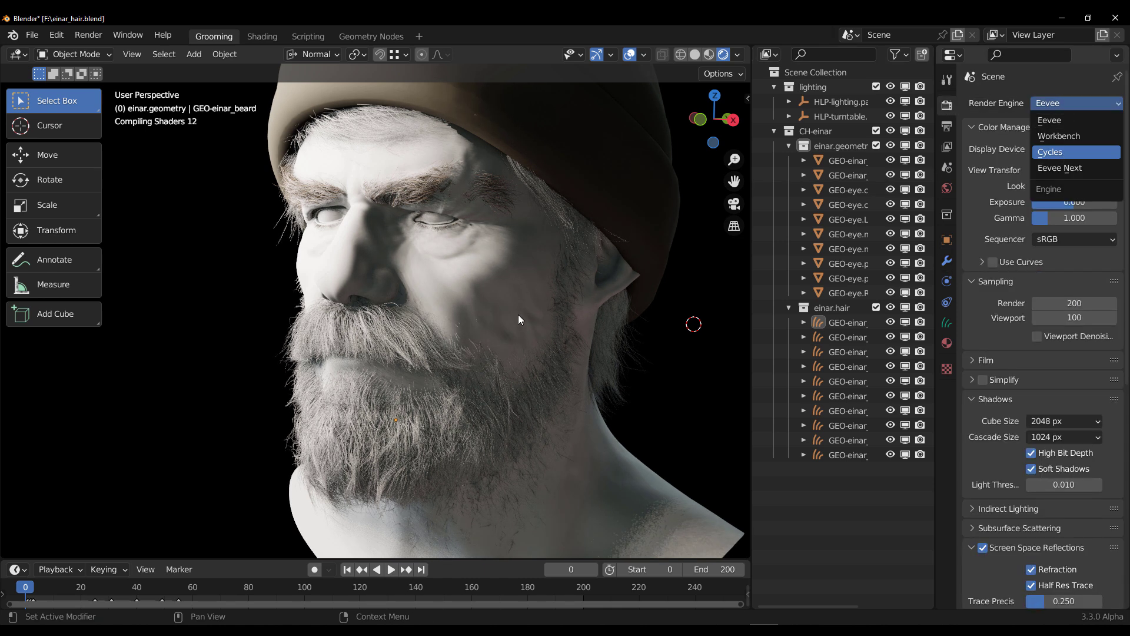
pyautogui.press('Return')
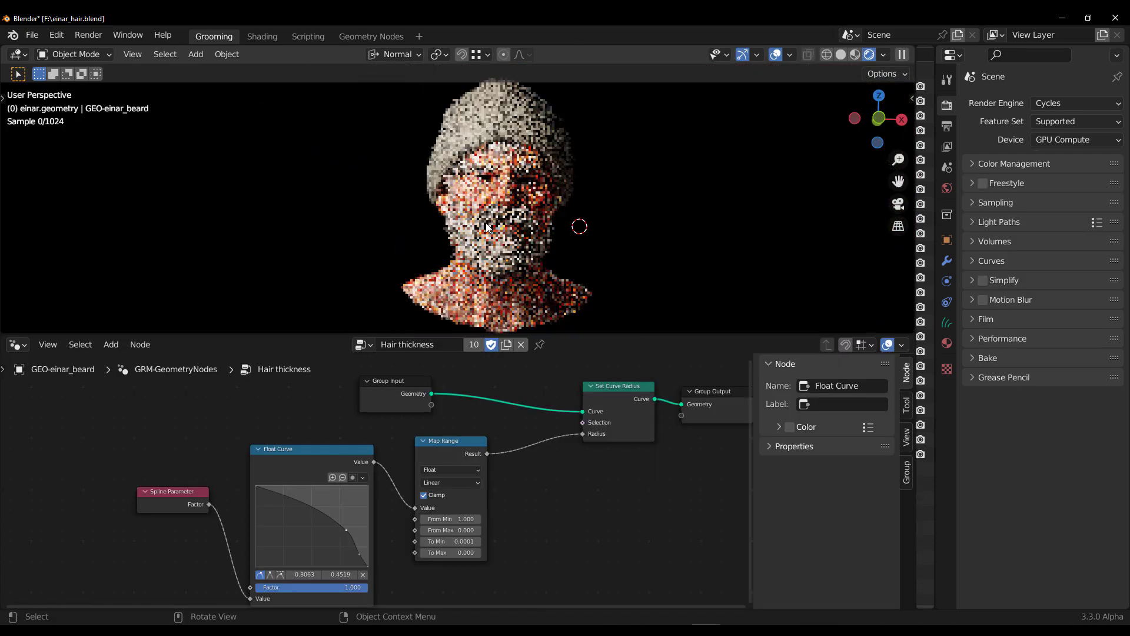
# - Switch the beard's Geometry Nodes group through Delete Hair and Hair Noise proximity to hair_deform, viewing each node network
pyautogui.click(362, 344)
pyautogui.click(383, 364)
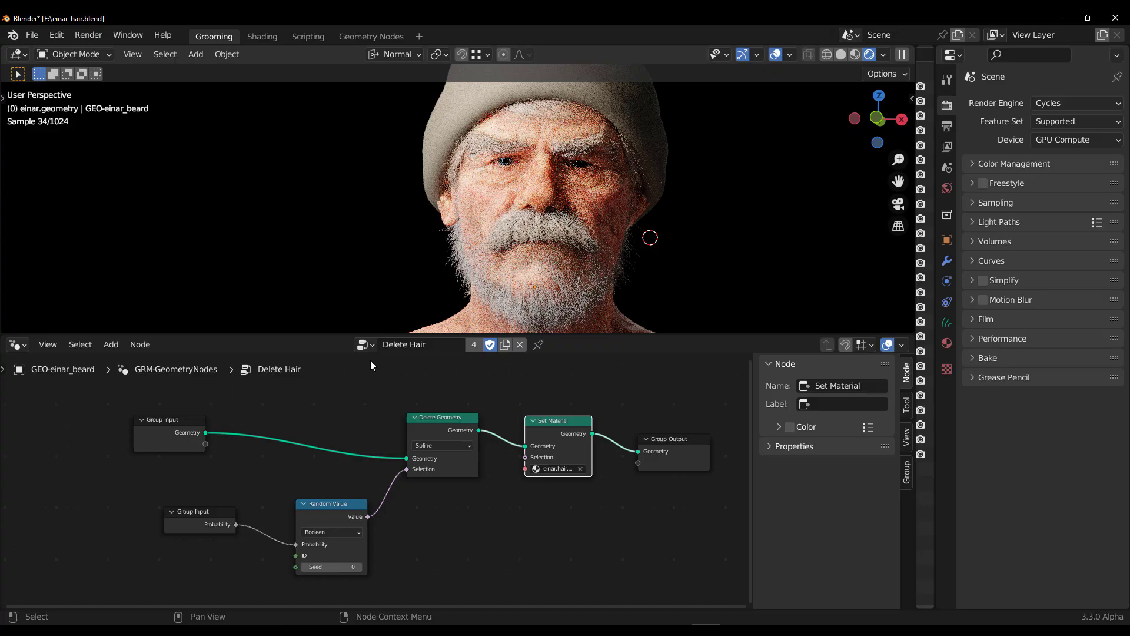
pyautogui.hotkey('ctrl', 'z')
pyautogui.click(361, 344)
pyautogui.click(406, 423)
pyautogui.scroll(3, 397, 436)
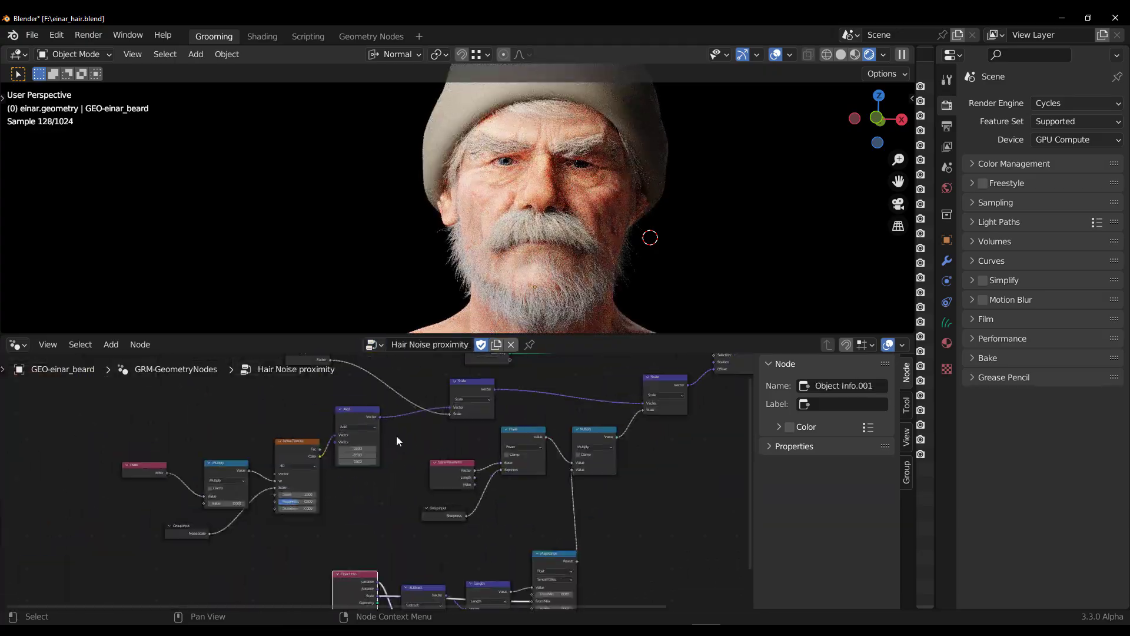
pyautogui.click(372, 344)
pyautogui.click(411, 403)
pyautogui.scroll(5, 228, 443)
# - Enlarge the 3D viewport and inspect the Cycles-rendered face and facial hair up close, finishing in the camera view
pyautogui.moveTo(228, 334); pyautogui.dragTo(603, 556)
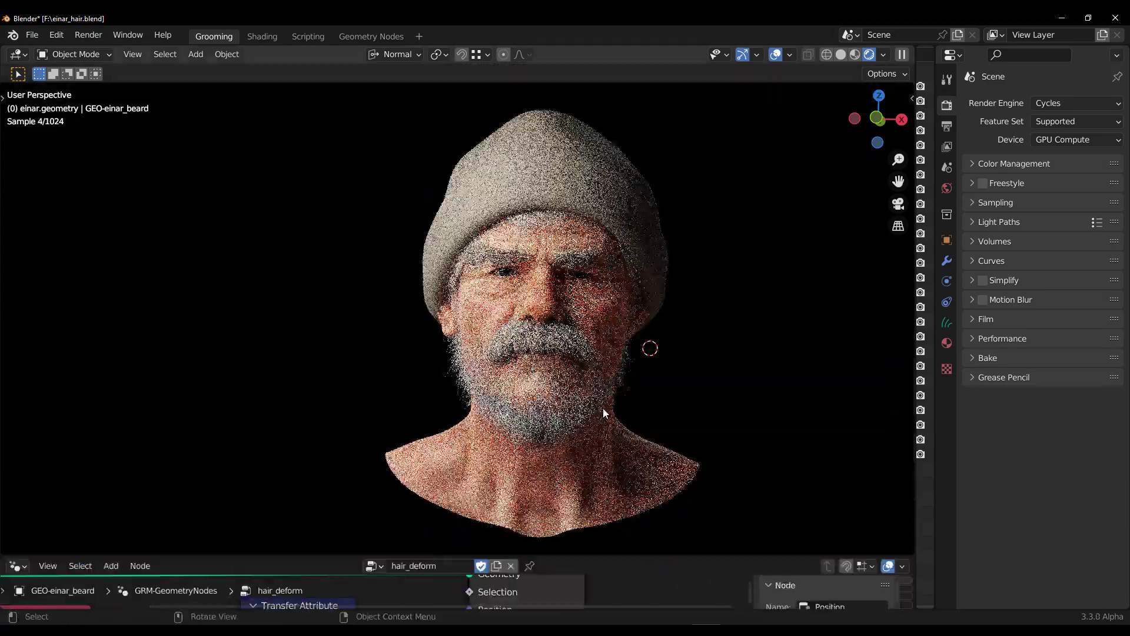
pyautogui.scroll(6, 595, 404)
pyautogui.moveTo(595, 403)
pyautogui.mouseDown(button='middle')
pyautogui.moveTo(436, 420)
pyautogui.moveTo(589, 422)
pyautogui.mouseUp(button='middle')
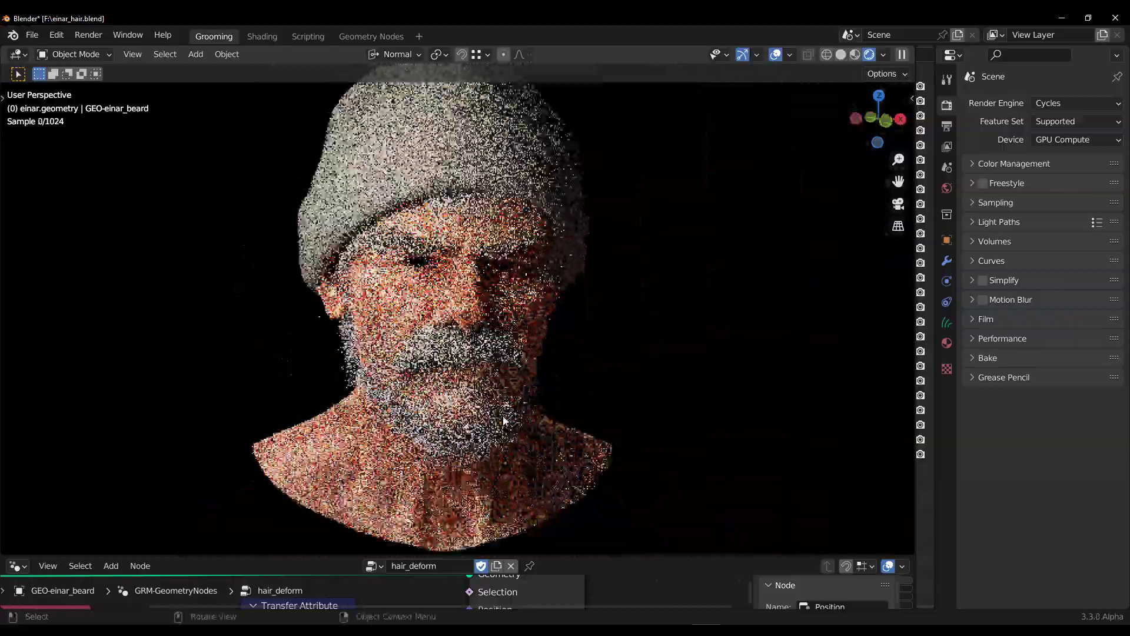
pyautogui.scroll(5, 636, 424)
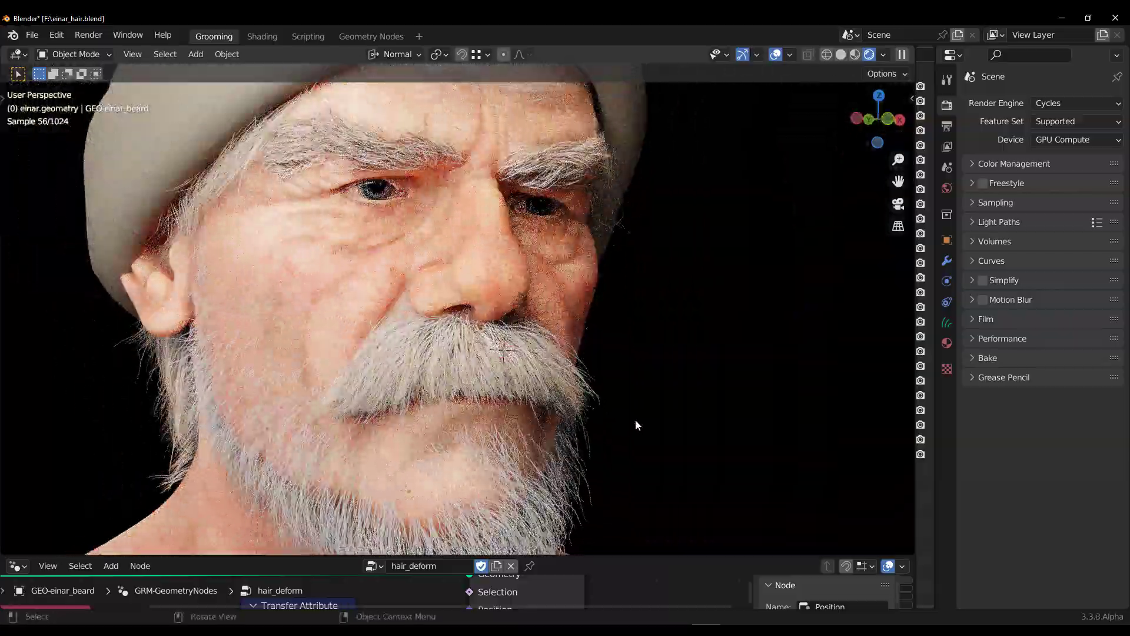
pyautogui.press('KP_0')
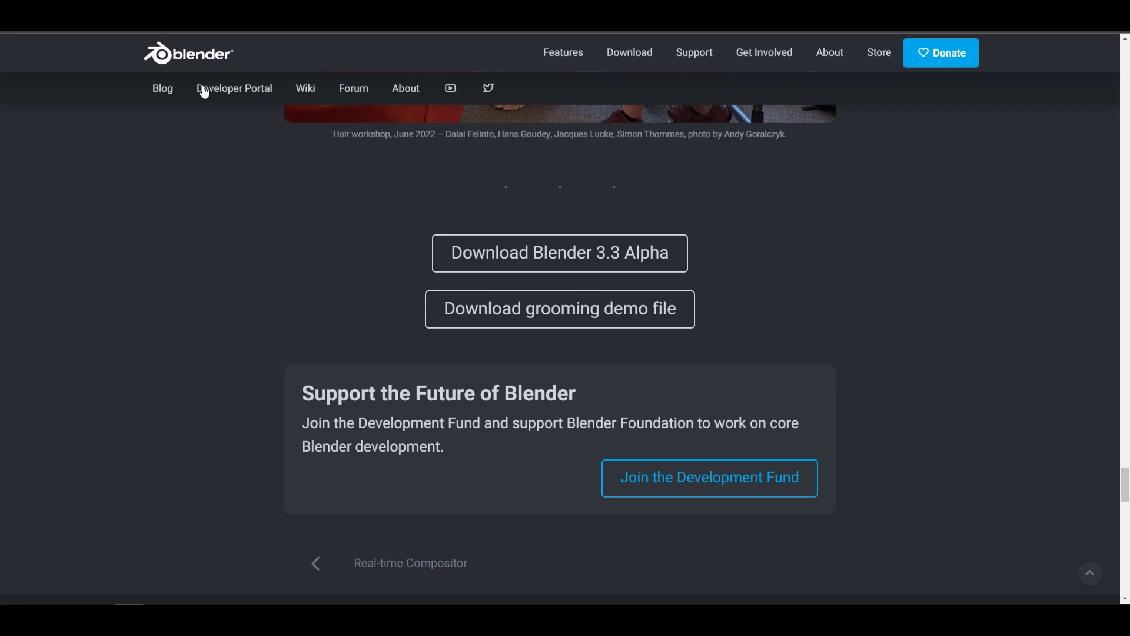
# - Switch to the Future of Hair Grooming article and look back up through it from the download links
pyautogui.scroll(-3, 701, 351)
pyautogui.scroll(20, 700, 350)
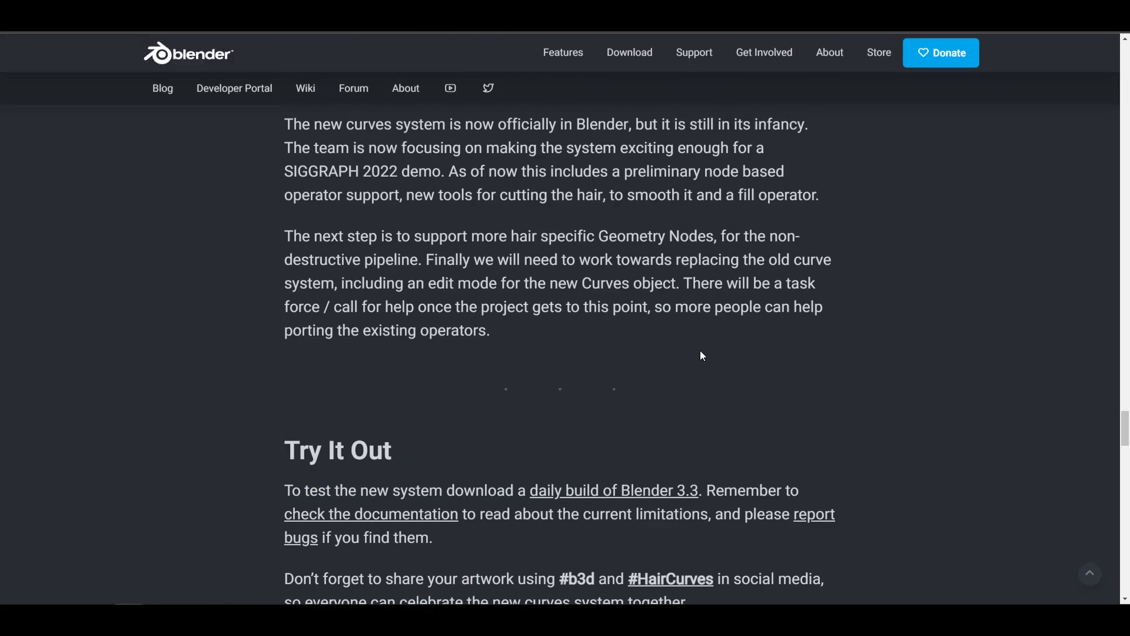
pyautogui.scroll(15, 700, 351)
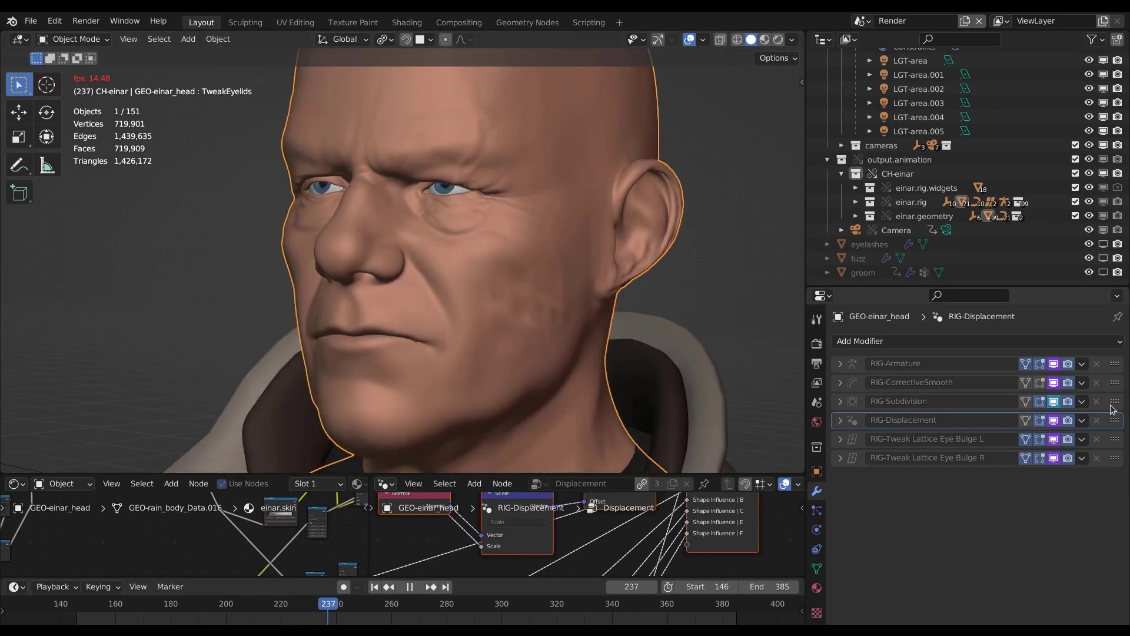
# - Disable the viewport display of the head's RIG-Subdivision modifier and change the viewport shading mode
pyautogui.click(1053, 400)
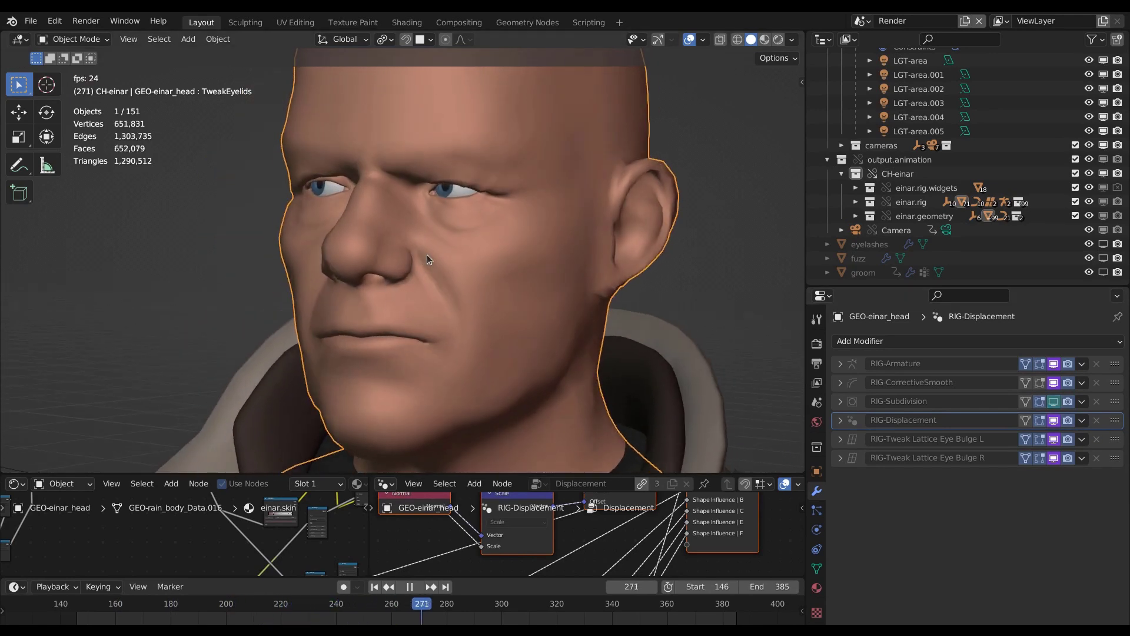
pyautogui.press('z')
pyautogui.click(399, 209)
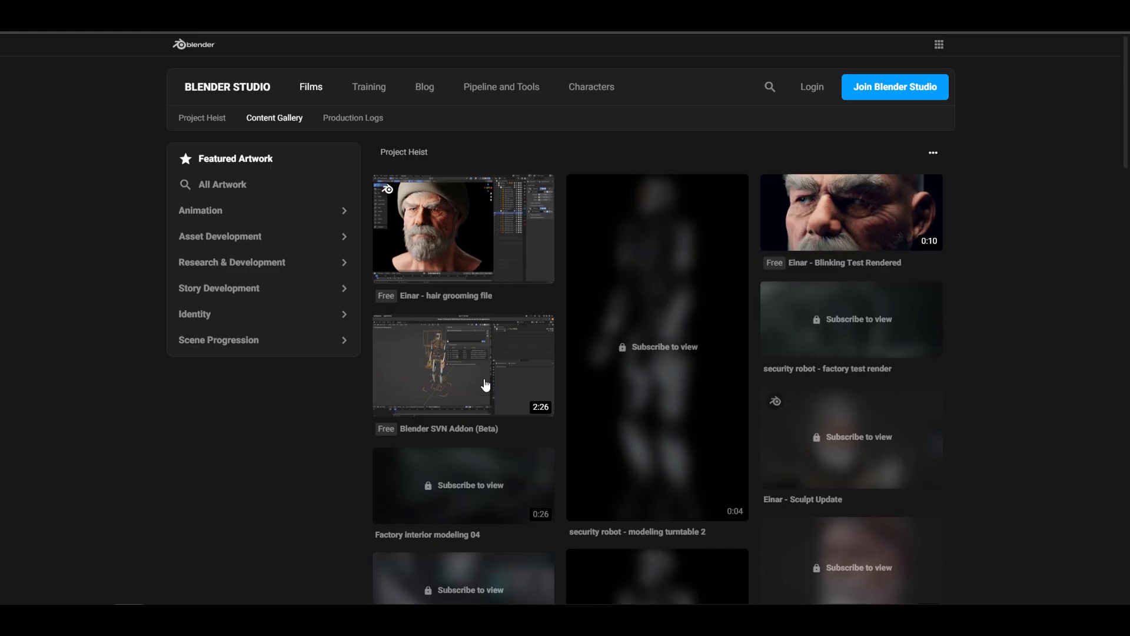
# - Browse the Project Heist content gallery and look through the Blender 3.3 release notes down to Geometry Nodes
pyautogui.scroll(-4, 486, 384)
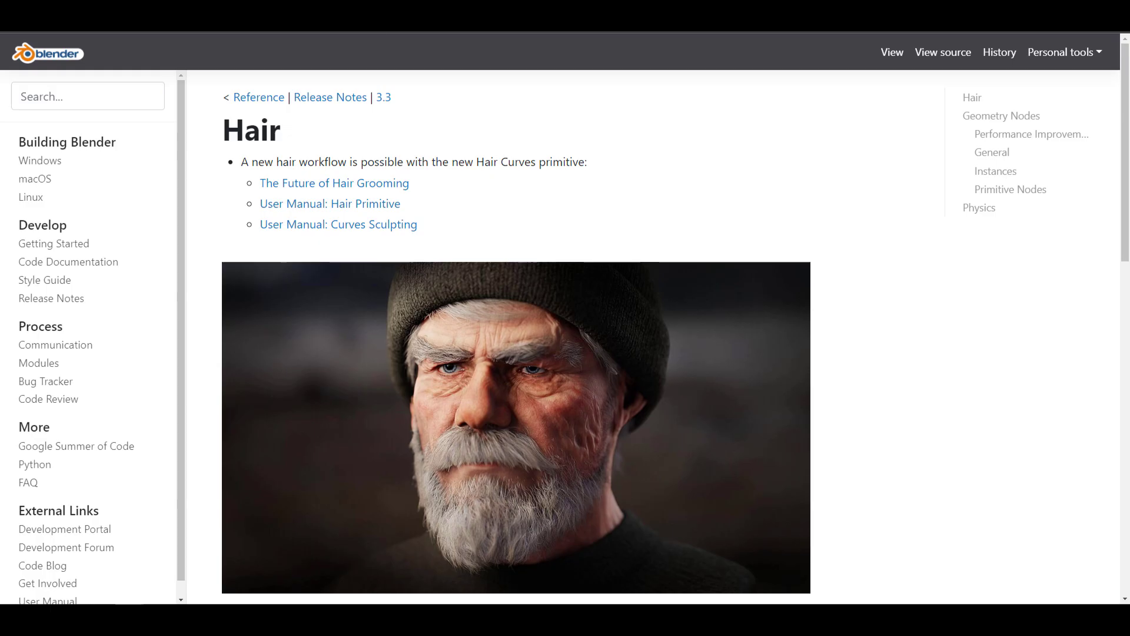
pyautogui.scroll(-10, 517, 340)
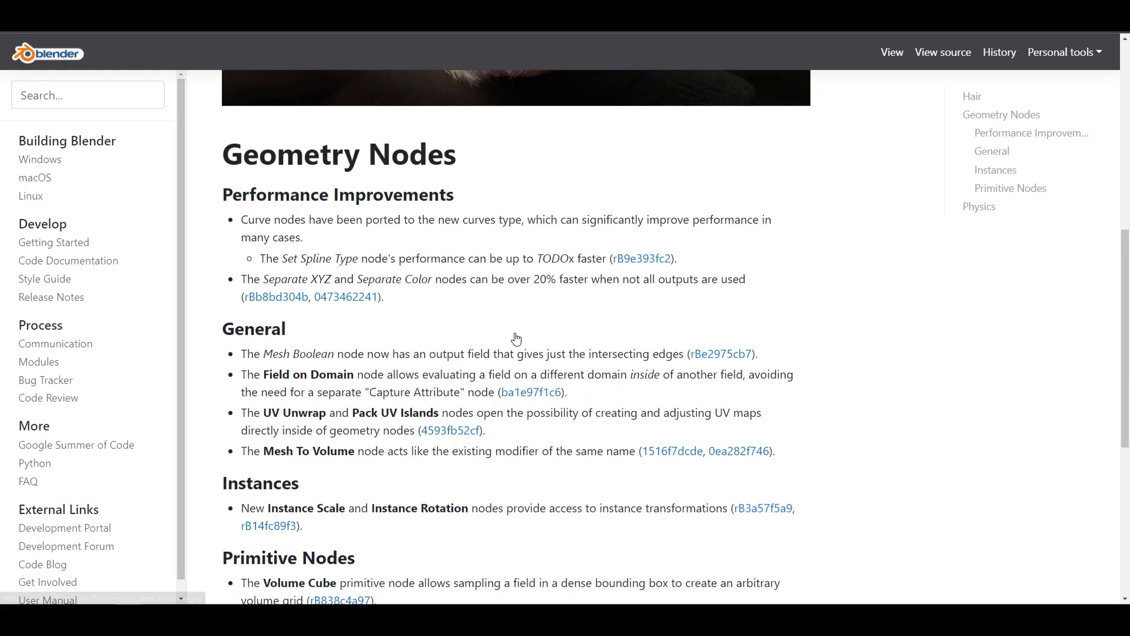